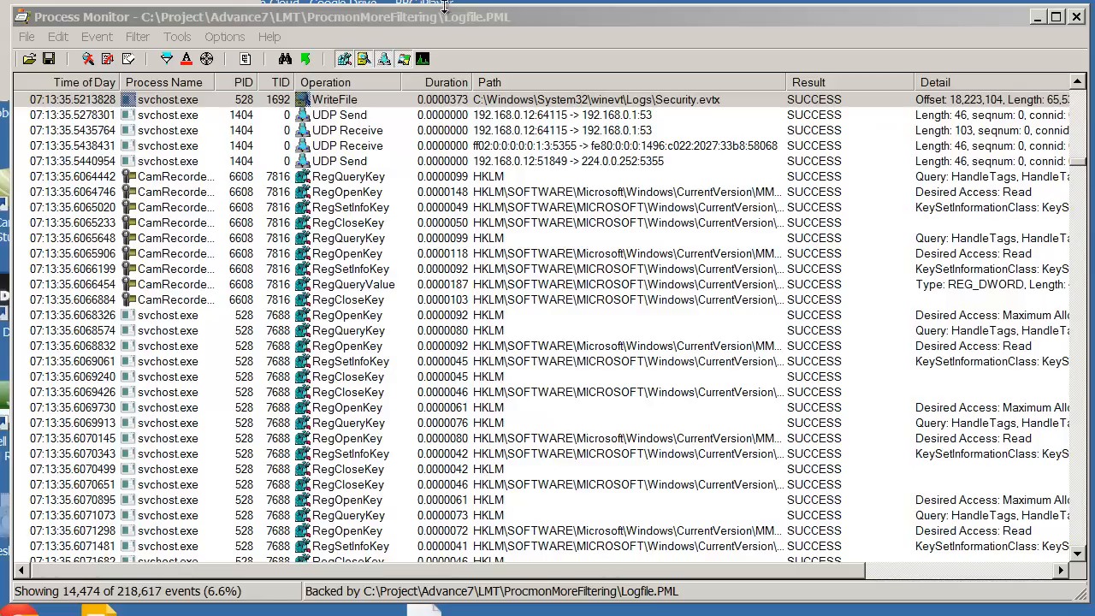
- Start a new filter condition on the Operation column and look through the operation values it offers
{"action": "left_click", "coordinate": [444, 19]}
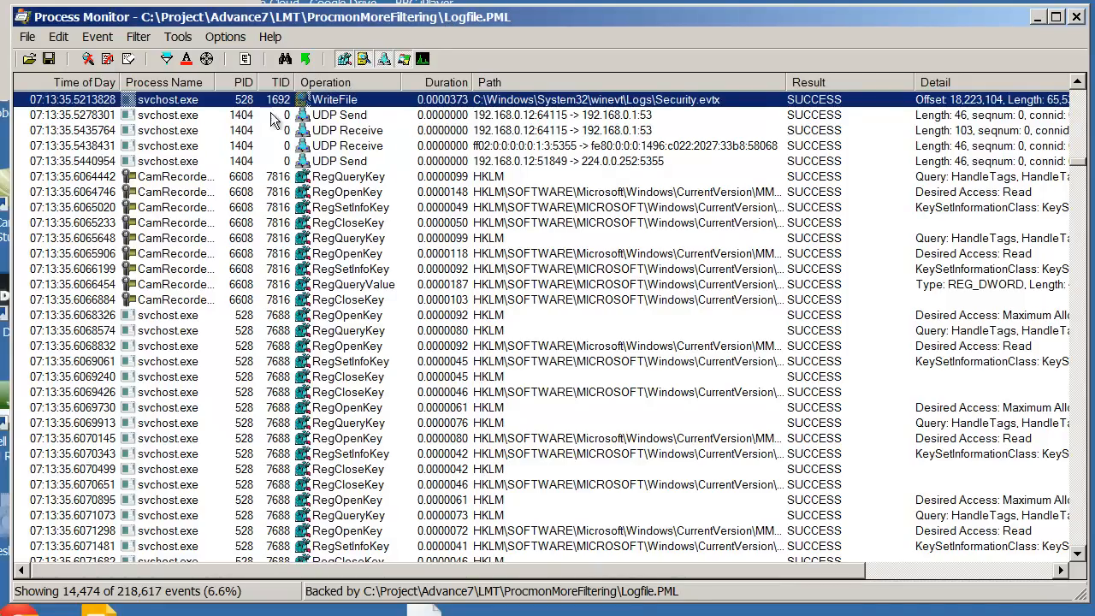
{"action": "left_click", "coordinate": [166, 59]}
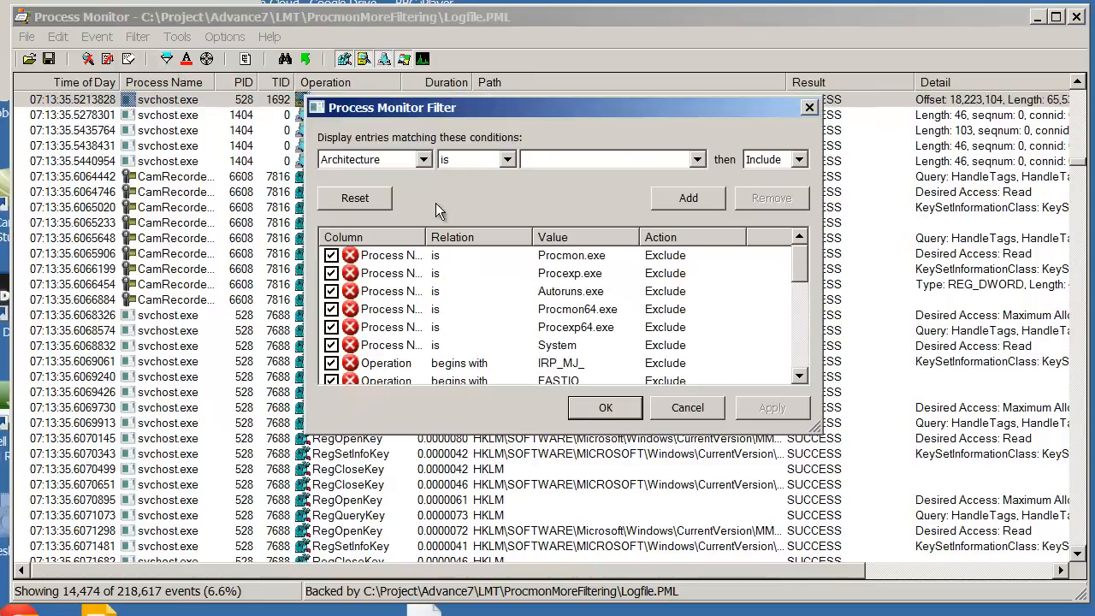
{"action": "left_click", "coordinate": [423, 159]}
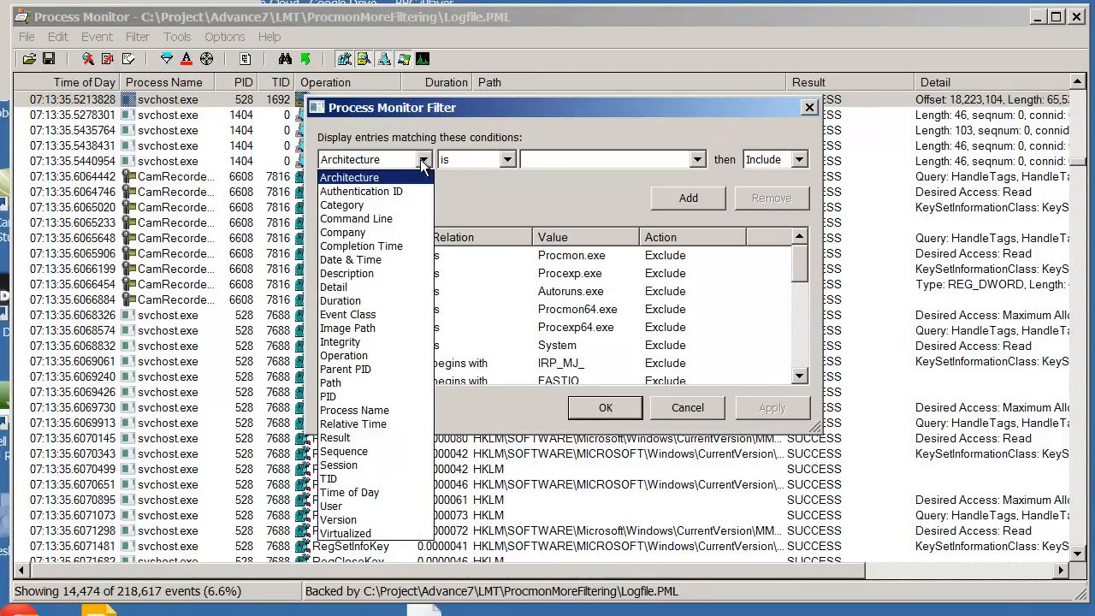
{"action": "left_click", "coordinate": [383, 364]}
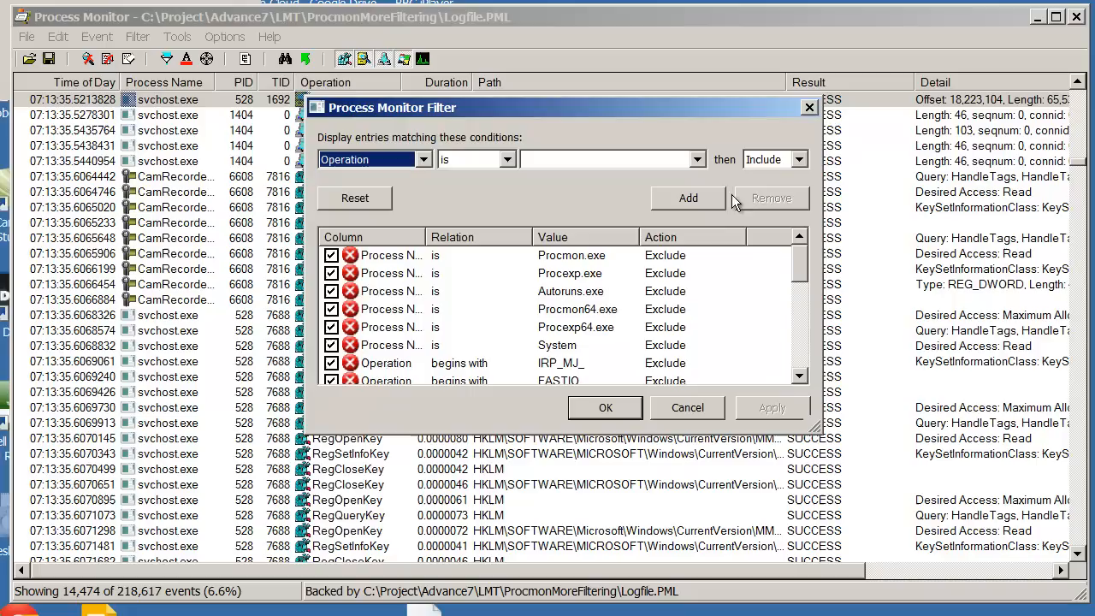
{"action": "left_click", "coordinate": [698, 160]}
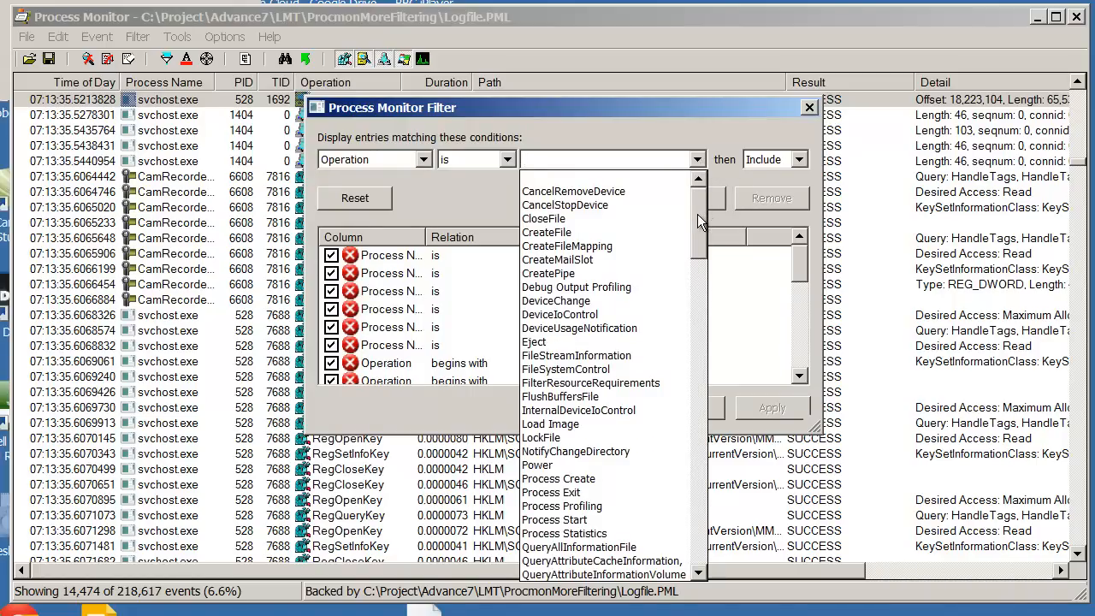
{"action": "left_click_drag", "start_coordinate": [697, 214], "coordinate": [706, 430]}
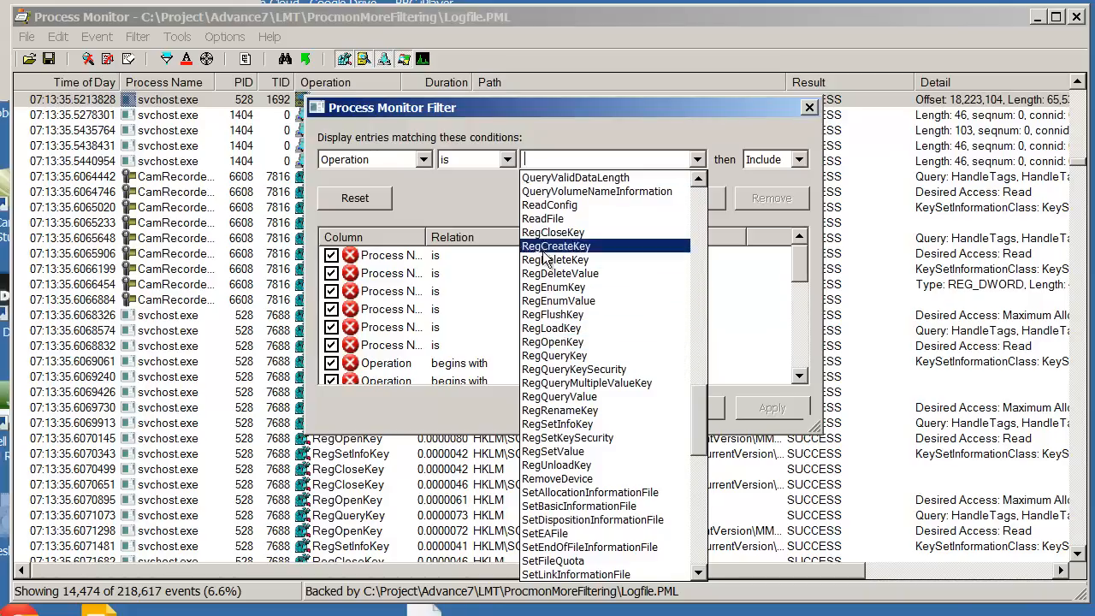
{"action": "left_click", "coordinate": [593, 156]}
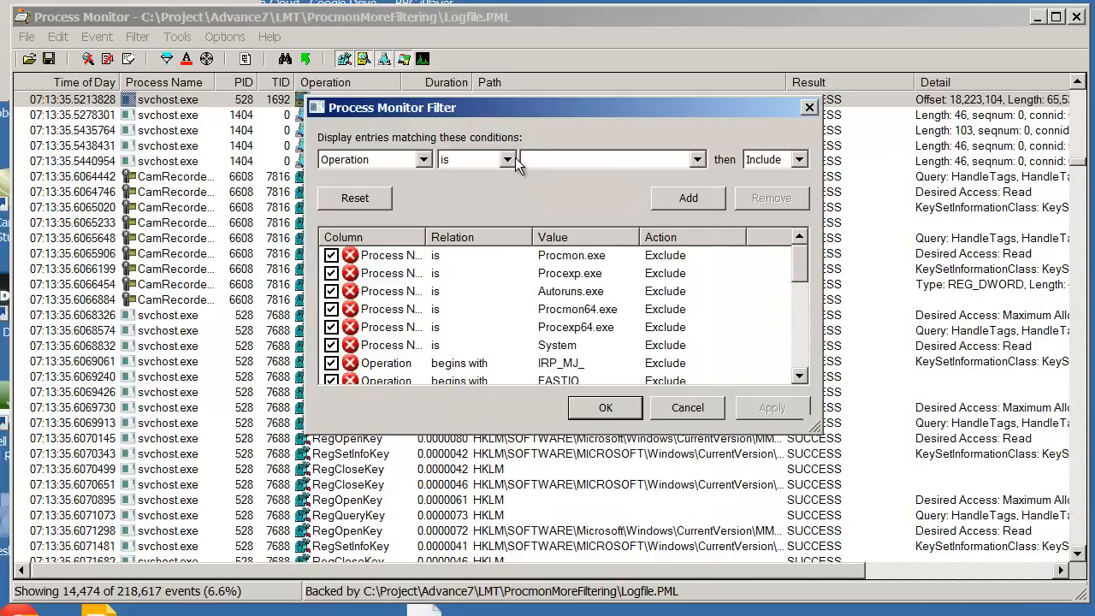
- Add an include filter for operations that begin with Reg and apply it to the event list
{"action": "left_click", "coordinate": [506, 159]}
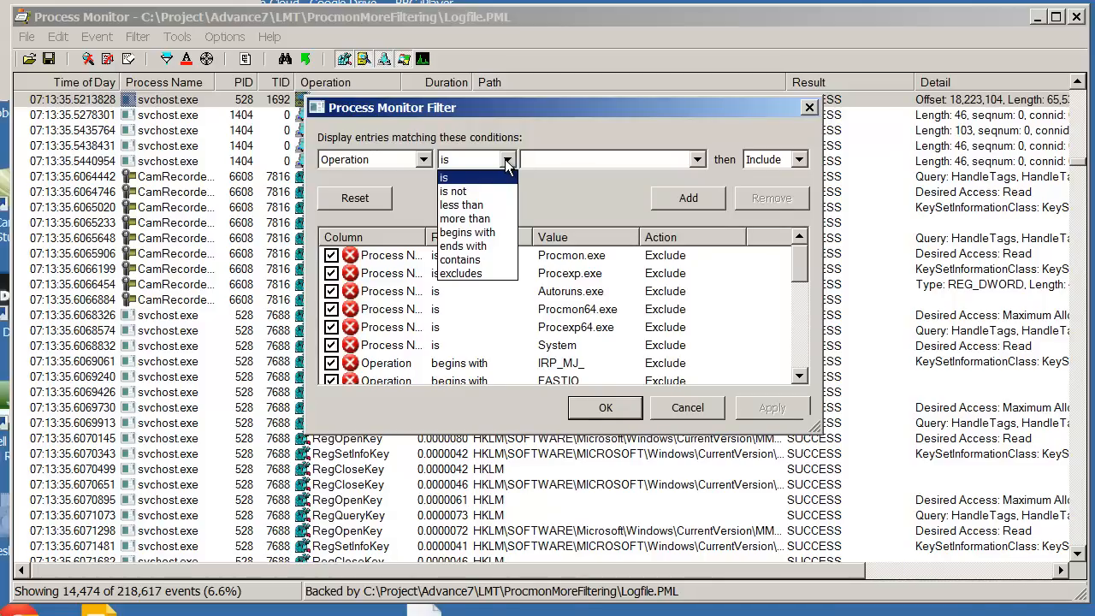
{"action": "left_click", "coordinate": [478, 234]}
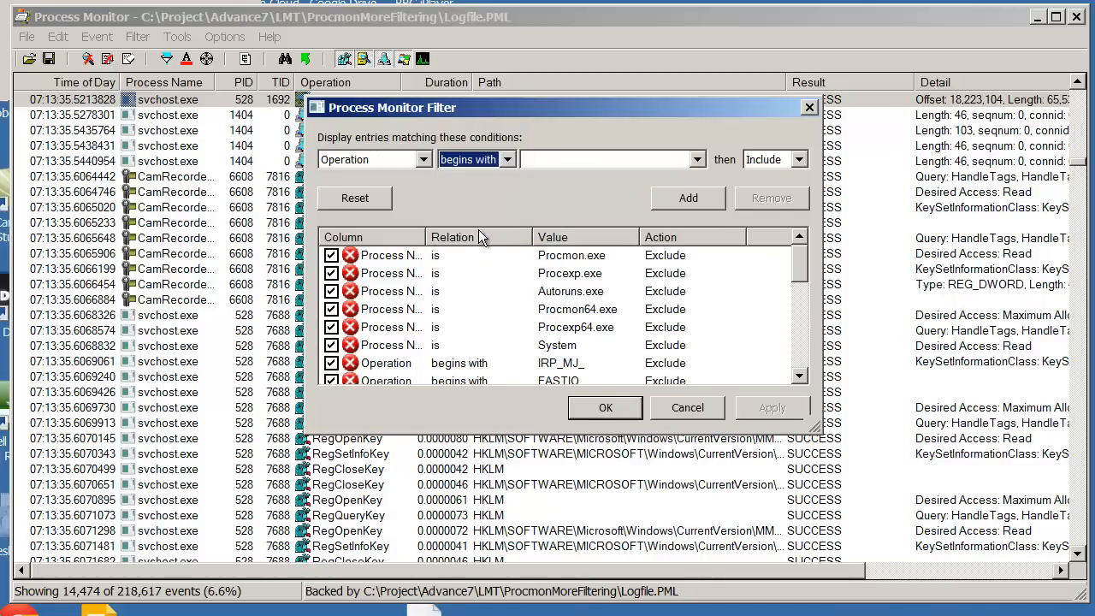
{"action": "left_click", "coordinate": [602, 166]}
{"action": "type", "text": "Reg"}
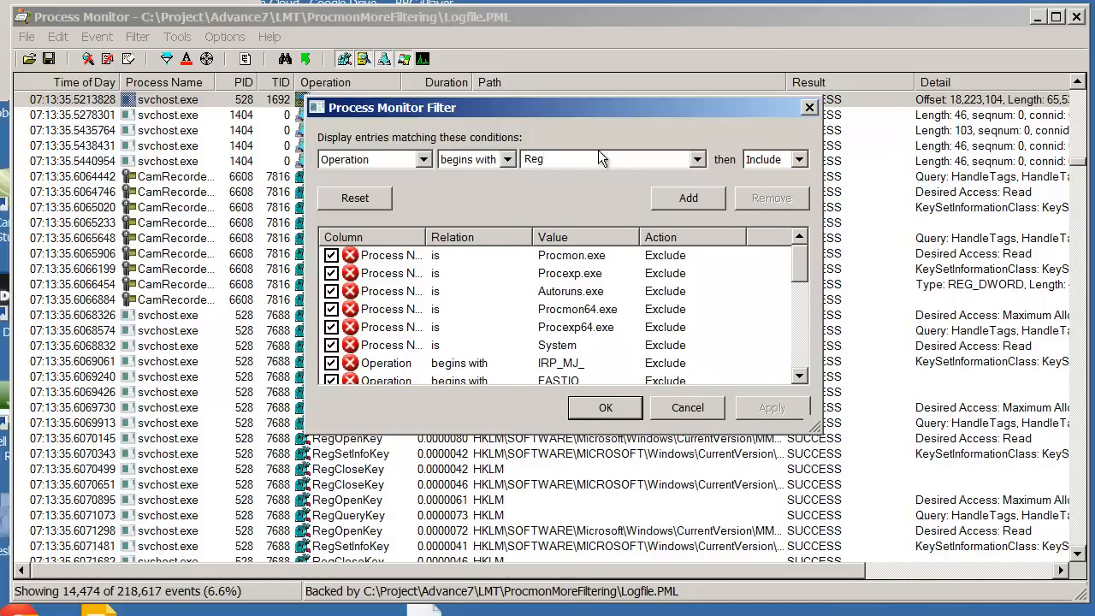
{"action": "left_click", "coordinate": [590, 409]}
{"action": "left_click", "coordinate": [766, 446]}
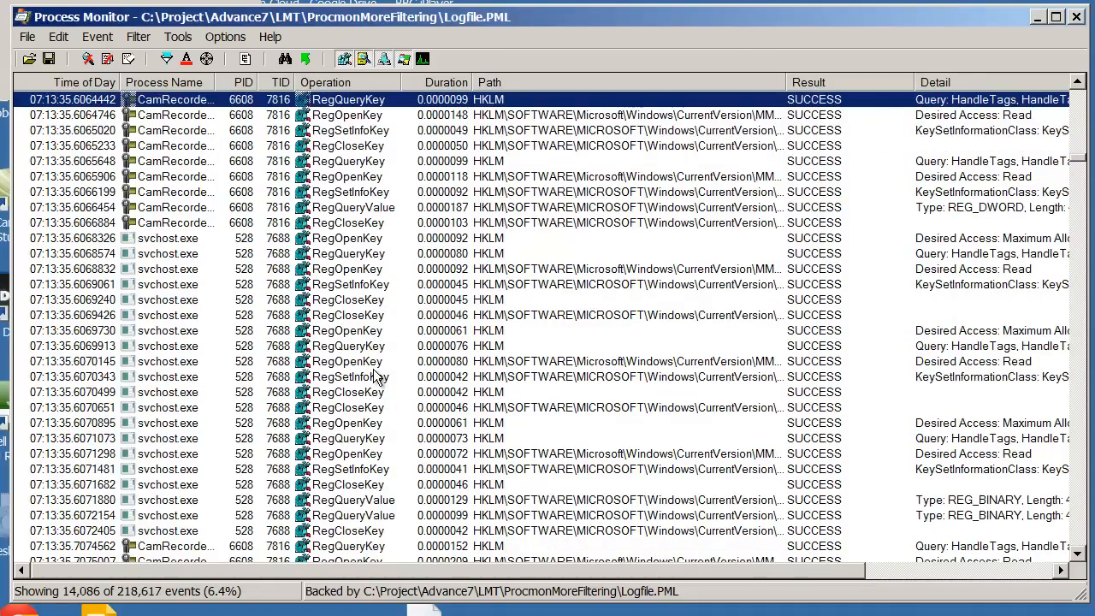
- Reset the filter to its defaults, start a new condition on Operation and look through its values
{"action": "left_click", "coordinate": [166, 59]}
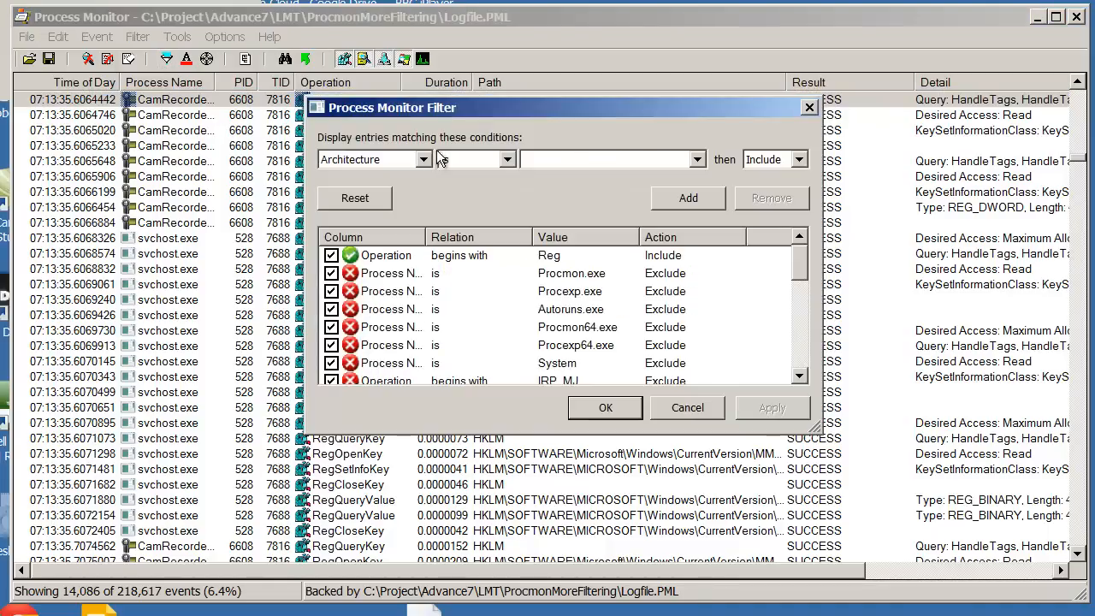
{"action": "left_click", "coordinate": [350, 200]}
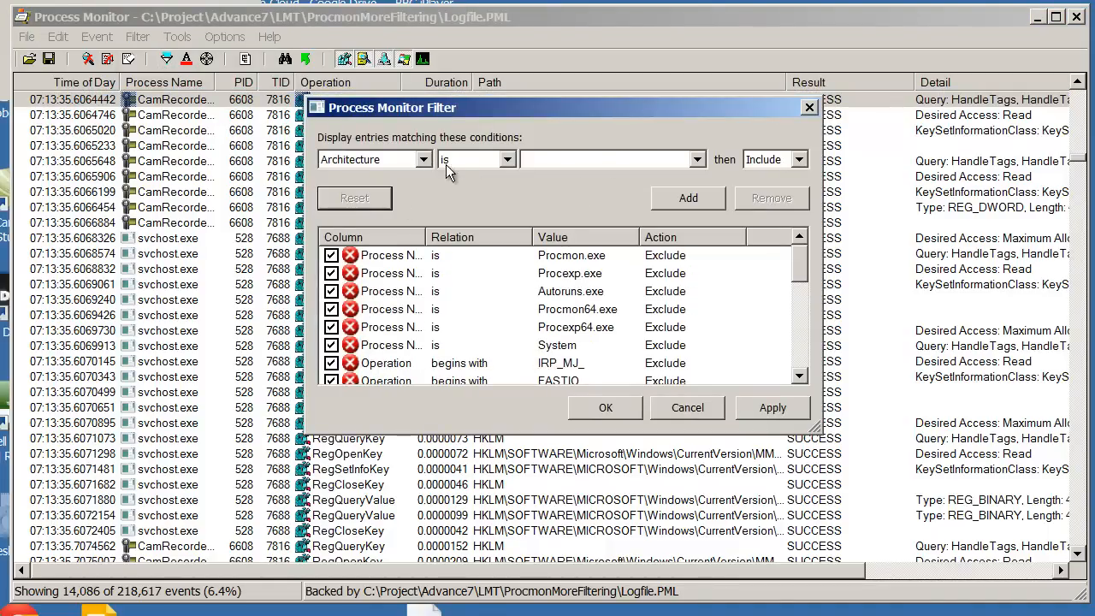
{"action": "left_click", "coordinate": [424, 160]}
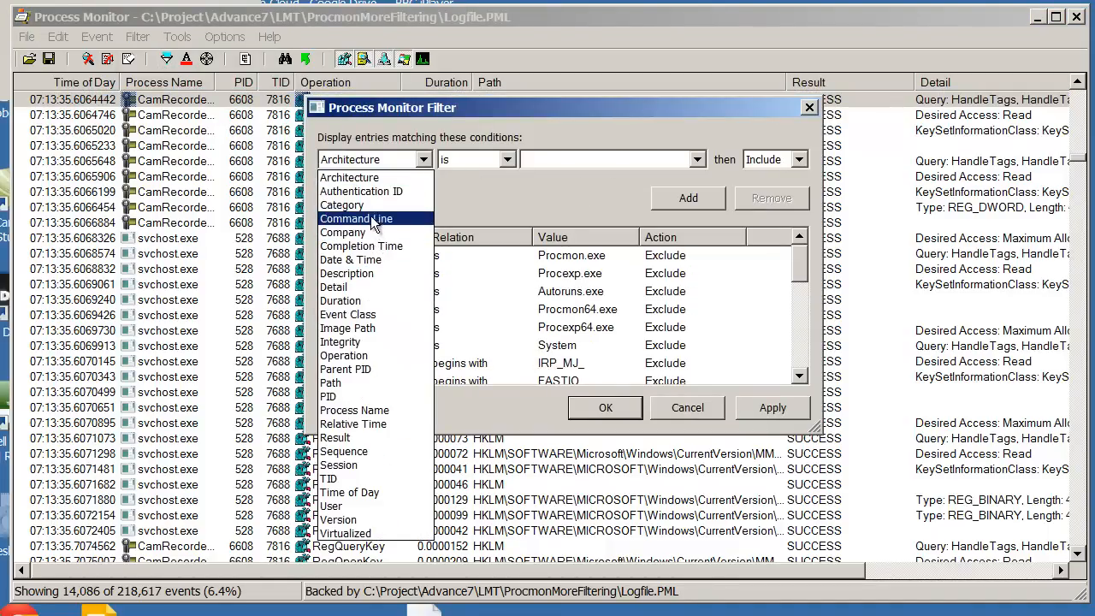
{"action": "left_click", "coordinate": [351, 355]}
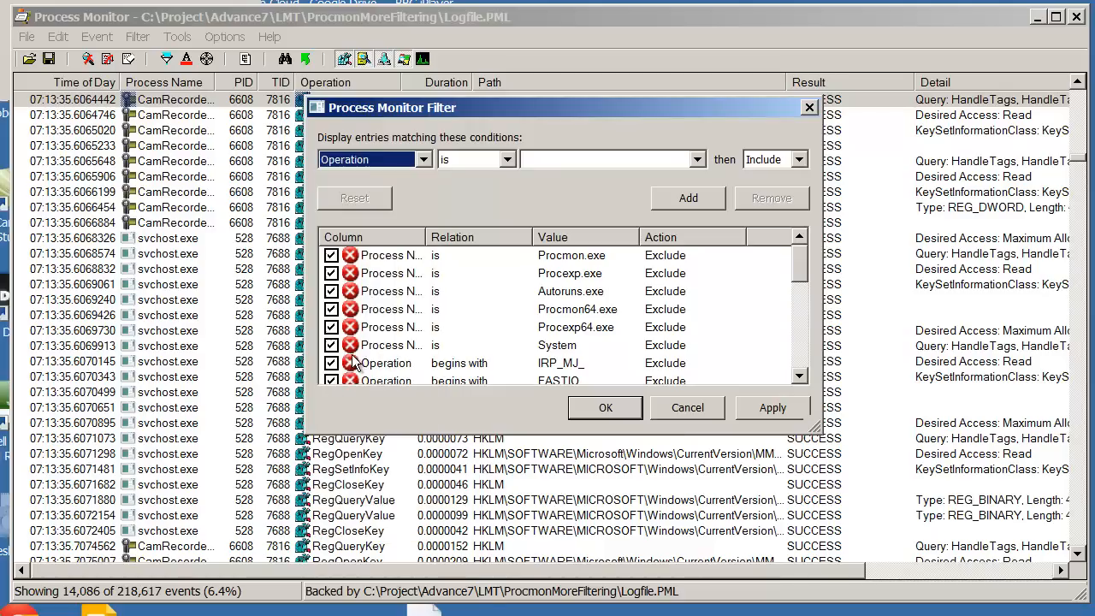
{"action": "left_click", "coordinate": [698, 160]}
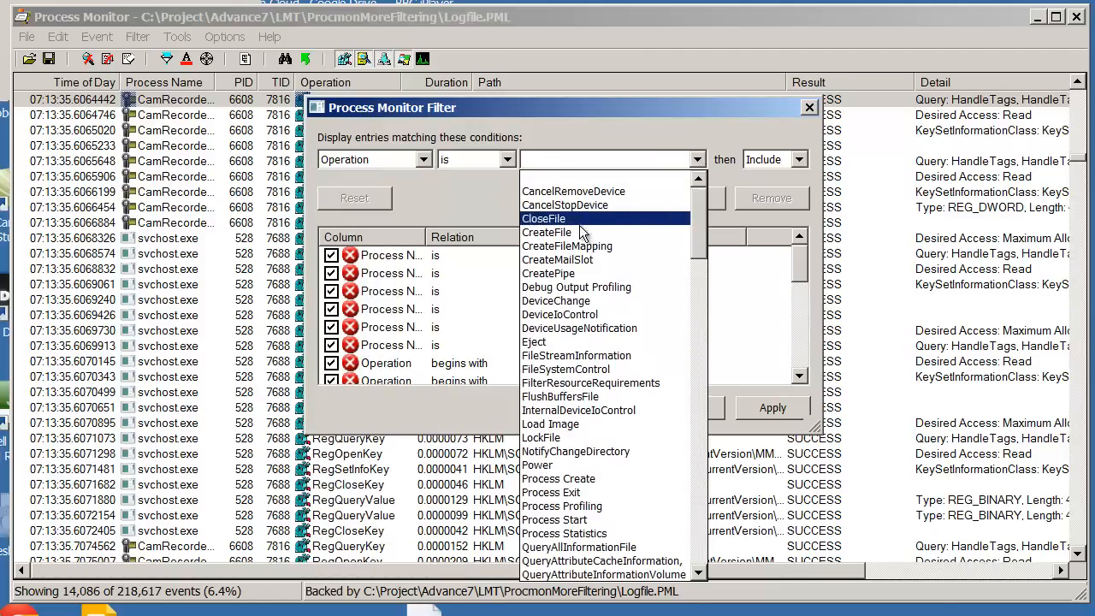
{"action": "left_click_drag", "start_coordinate": [699, 209], "coordinate": [716, 316]}
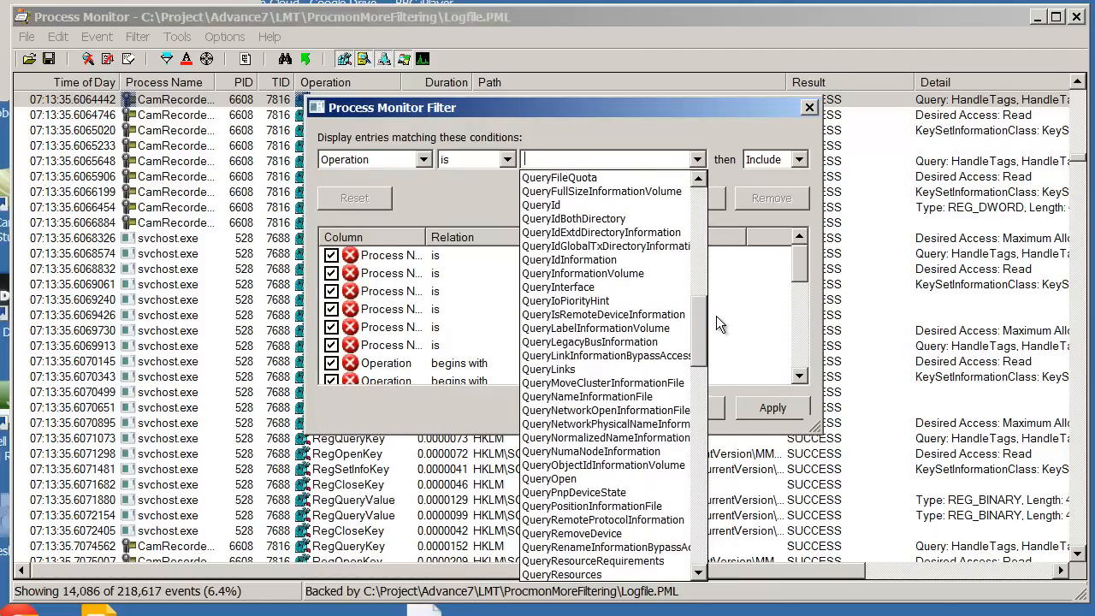
{"action": "left_click", "coordinate": [713, 325]}
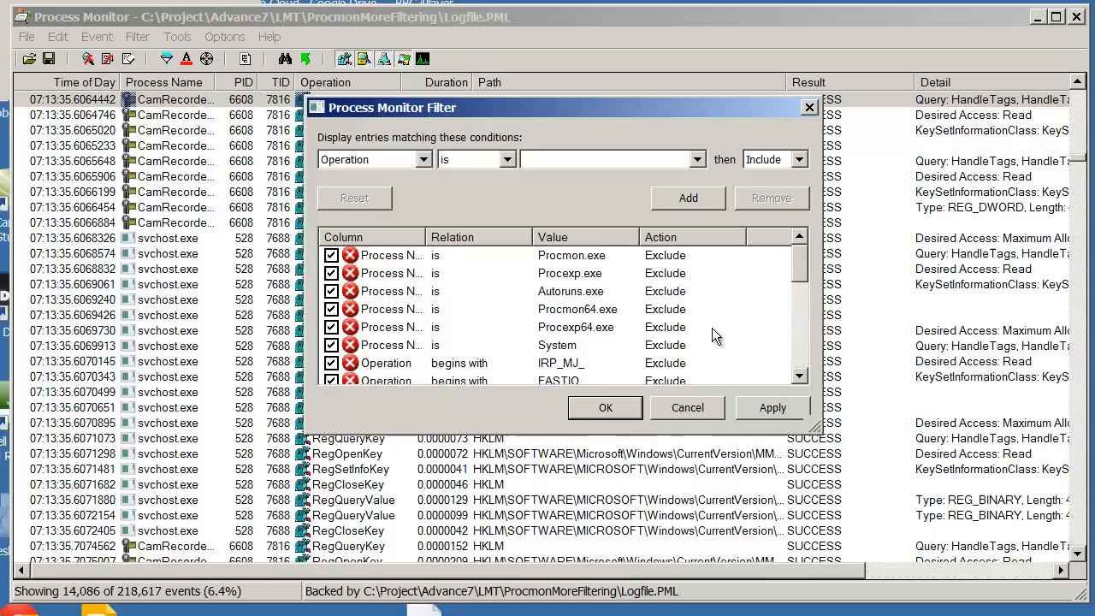
{"action": "left_click", "coordinate": [698, 161]}
{"action": "mouse_move", "coordinate": [697, 244]}
{"action": "left_mouse_down"}
{"action": "mouse_move", "coordinate": [697, 410]}
{"action": "mouse_move", "coordinate": [692, 248]}
{"action": "left_mouse_up"}
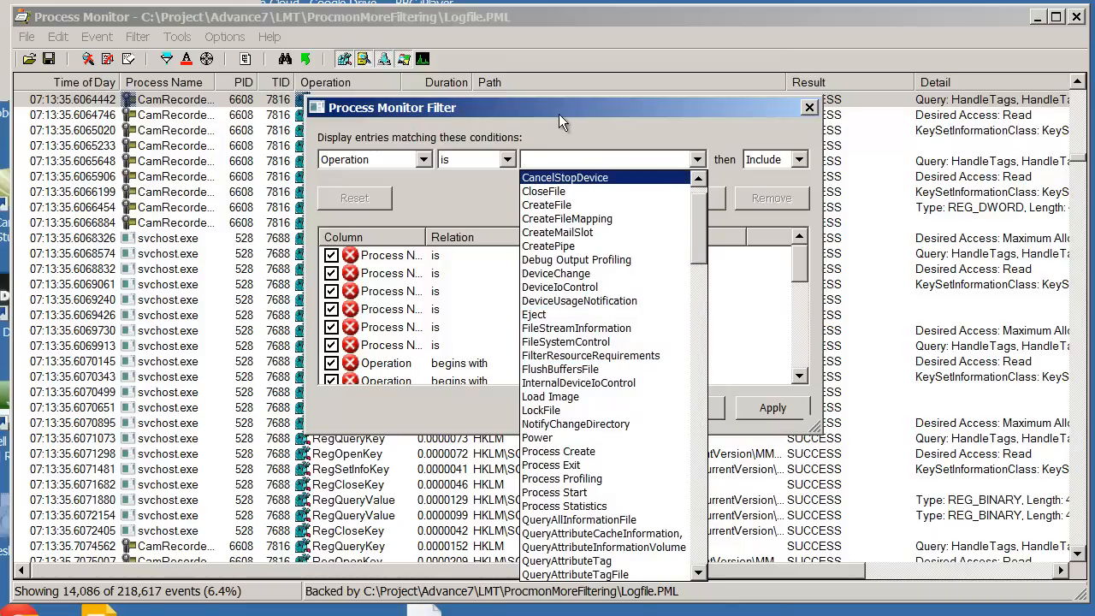
- Add an include filter for operations that contain File and apply it to the event list
{"action": "left_click", "coordinate": [505, 158]}
{"action": "left_click", "coordinate": [505, 157]}
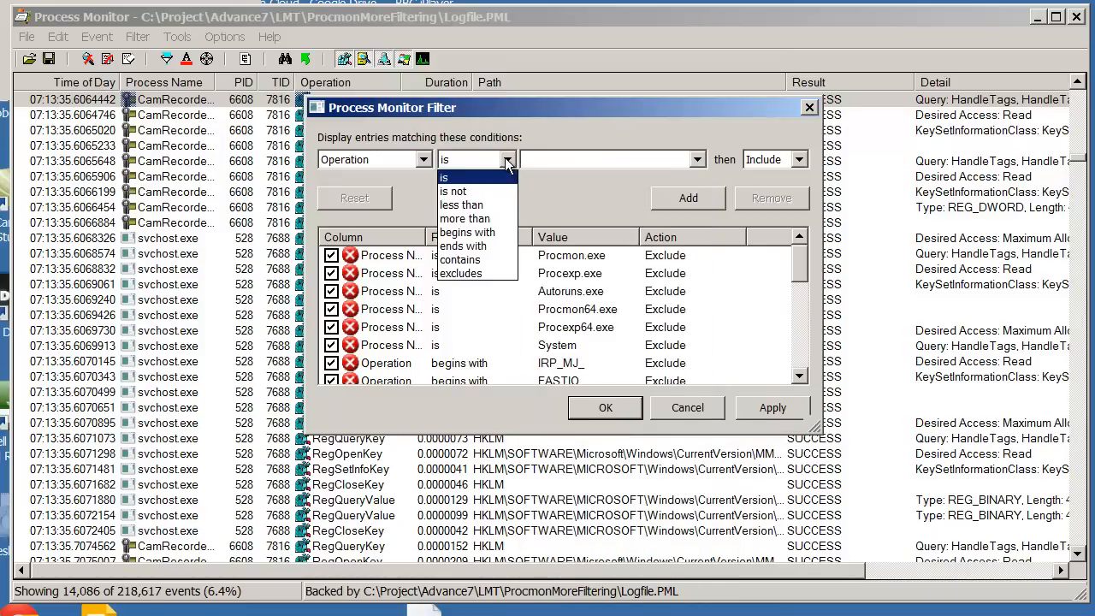
{"action": "left_click", "coordinate": [475, 260]}
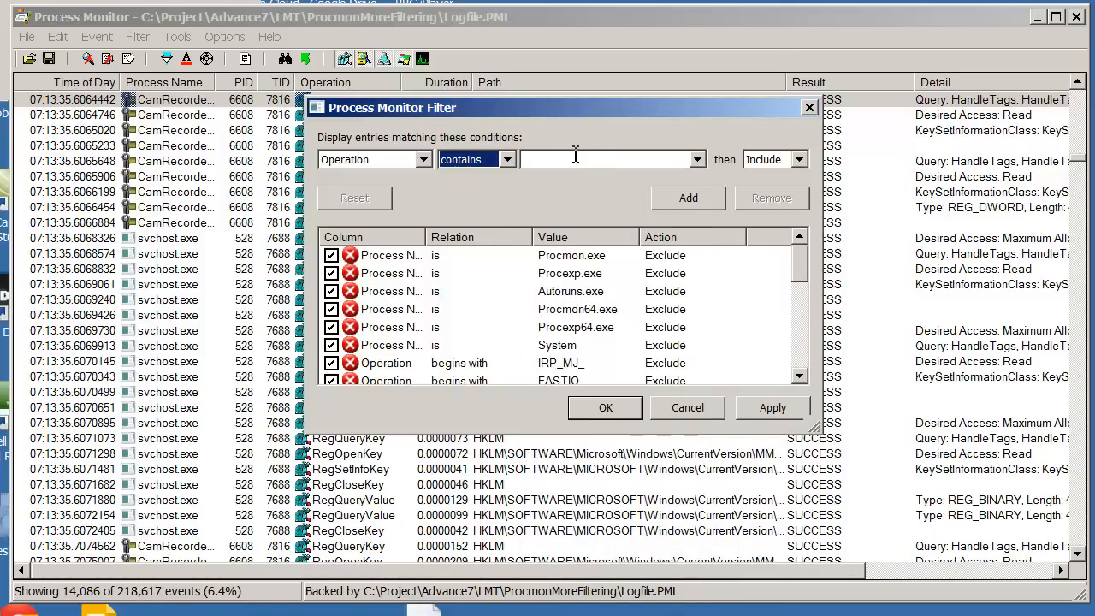
{"action": "left_click", "coordinate": [576, 155]}
{"action": "type", "text": "File"}
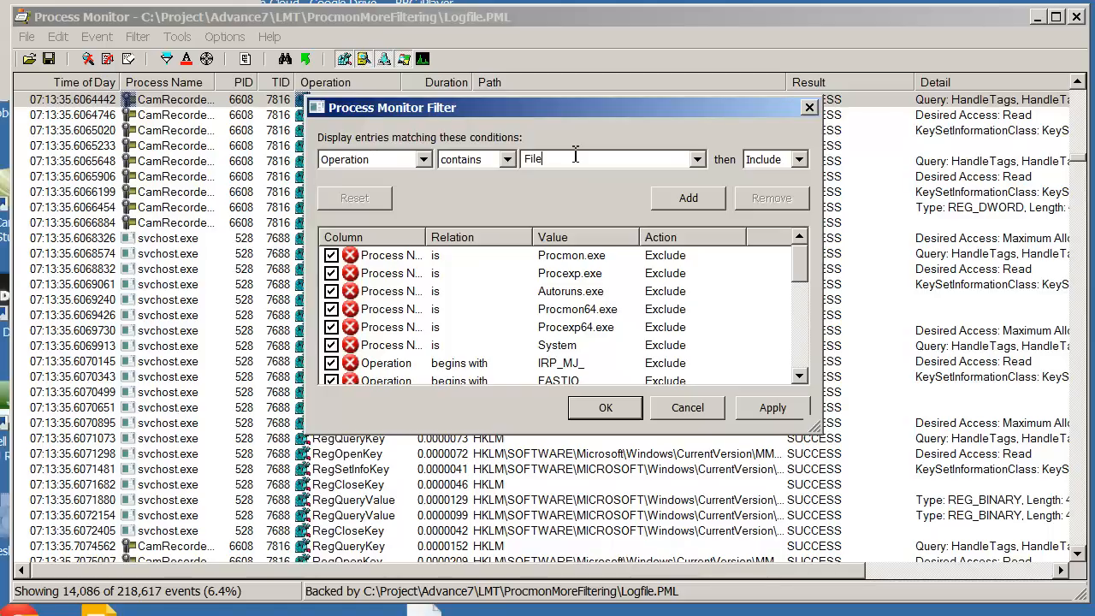
{"action": "left_click", "coordinate": [703, 199]}
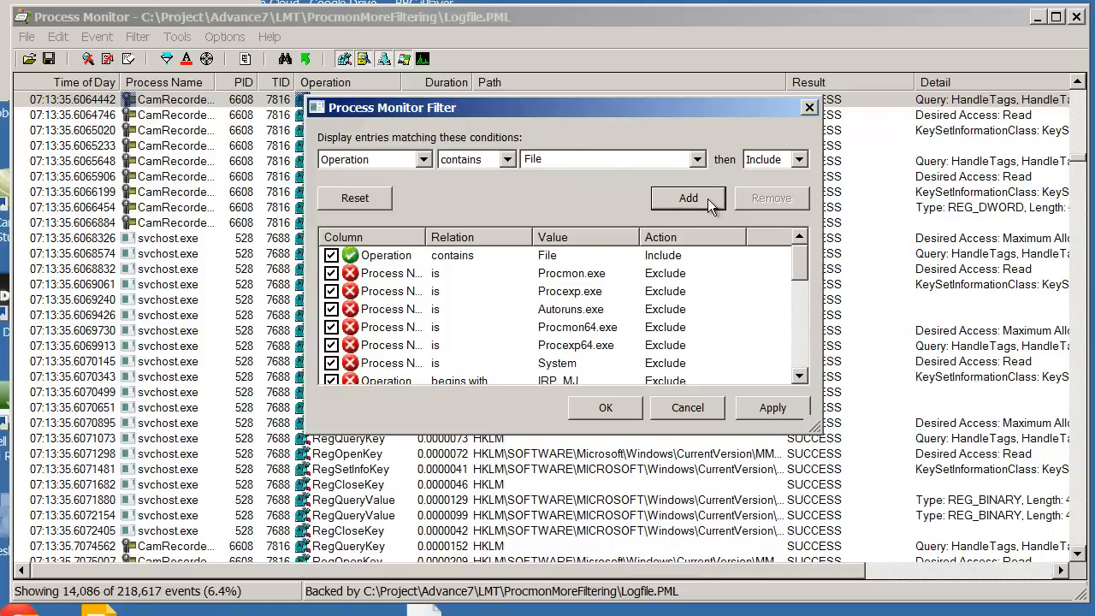
{"action": "left_click", "coordinate": [602, 410]}
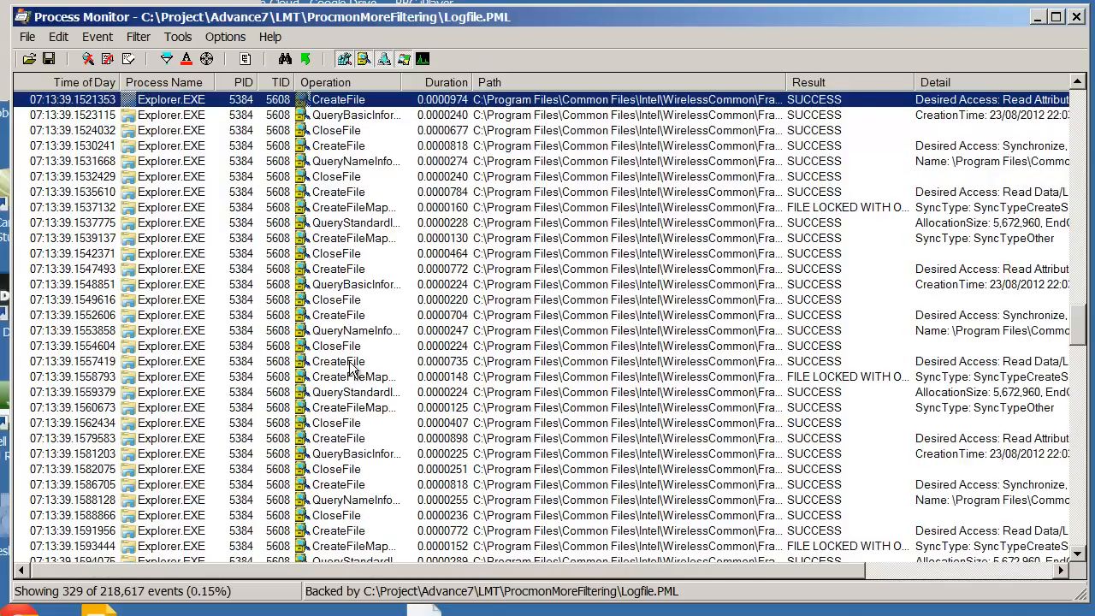
- Replace the current filter with one that includes events whose Event Class is File System, and apply it
{"action": "left_click", "coordinate": [167, 60]}
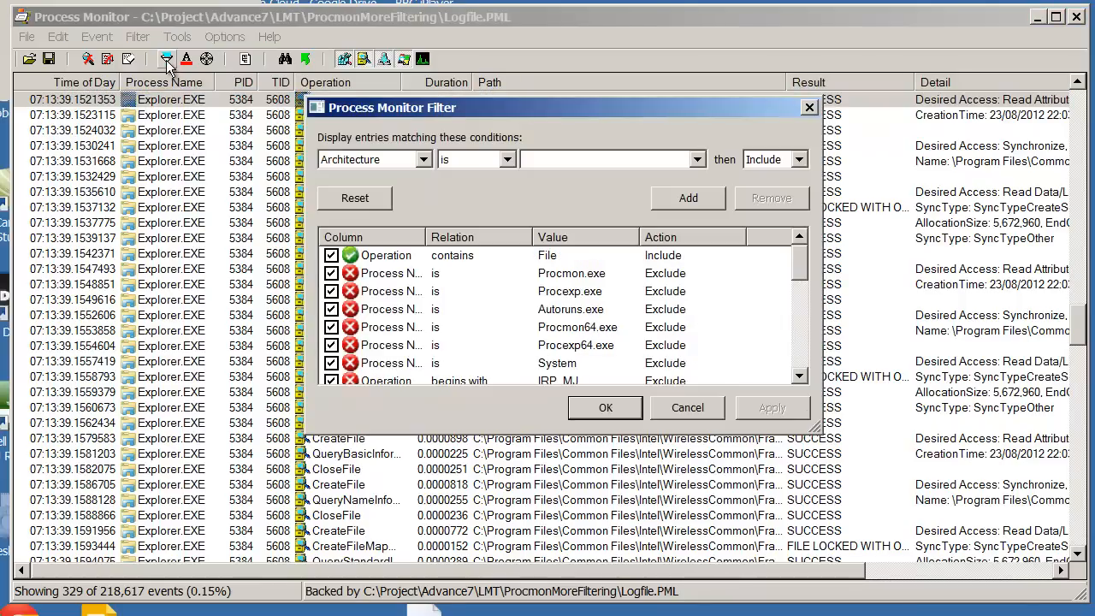
{"action": "left_click", "coordinate": [385, 205]}
{"action": "left_click", "coordinate": [422, 159]}
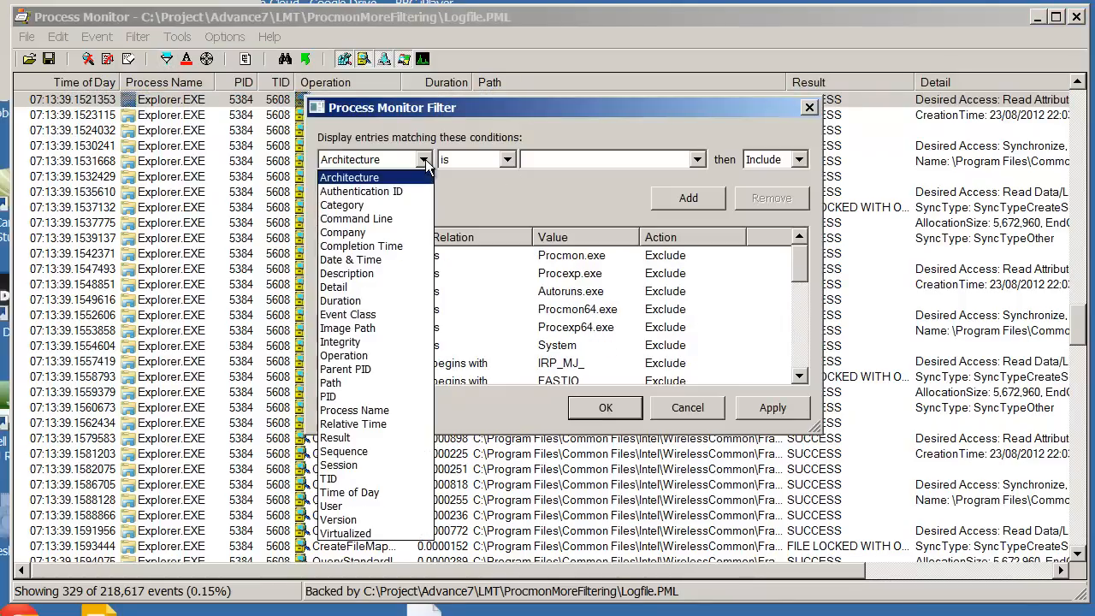
{"action": "left_click", "coordinate": [376, 315]}
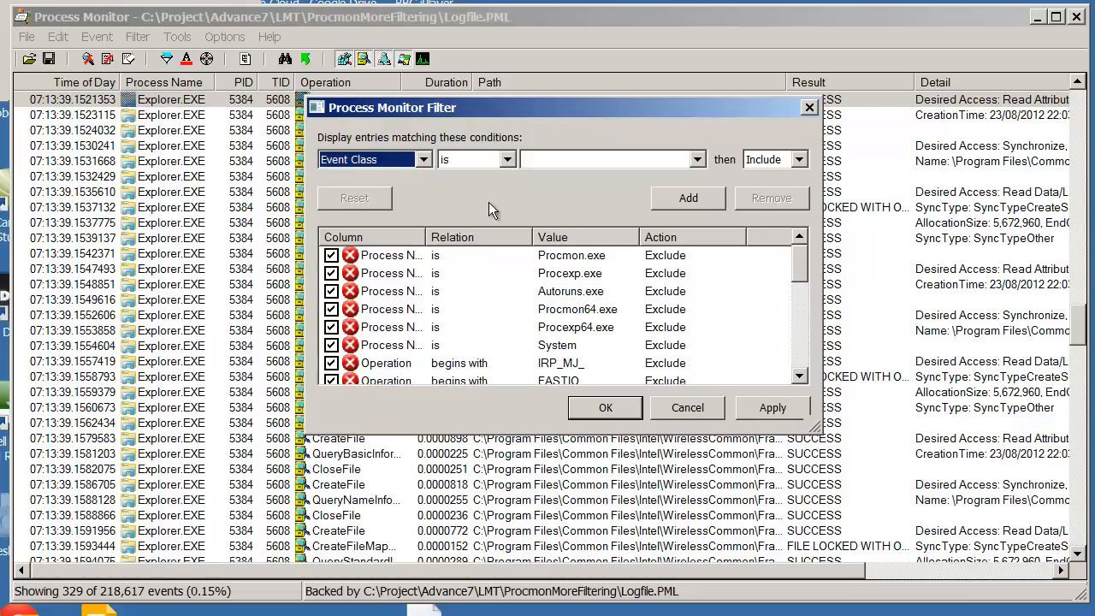
{"action": "left_click", "coordinate": [697, 160]}
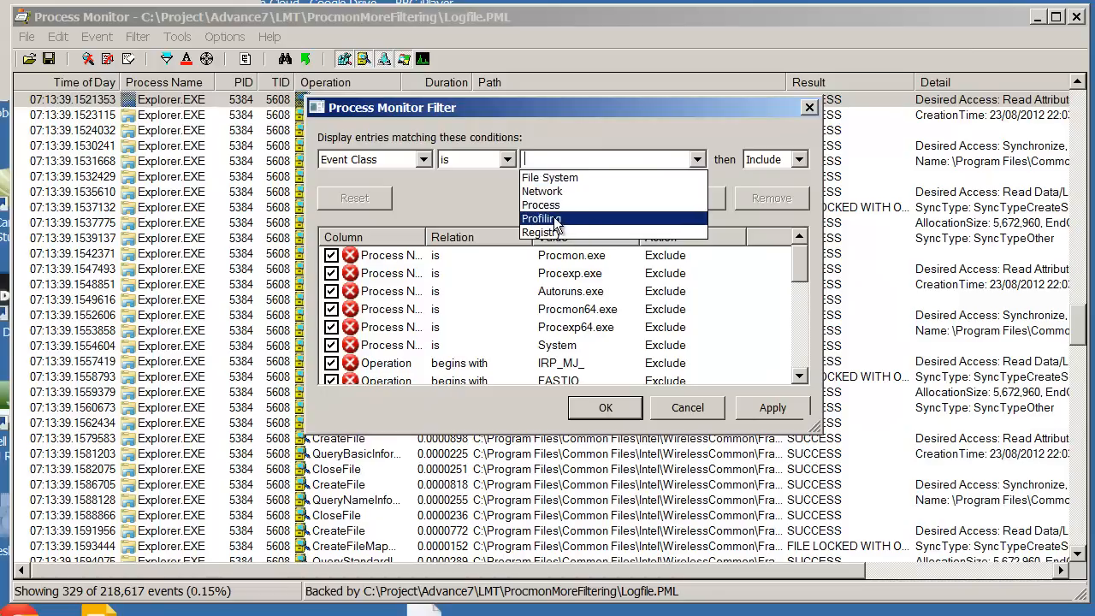
{"action": "left_click", "coordinate": [600, 175]}
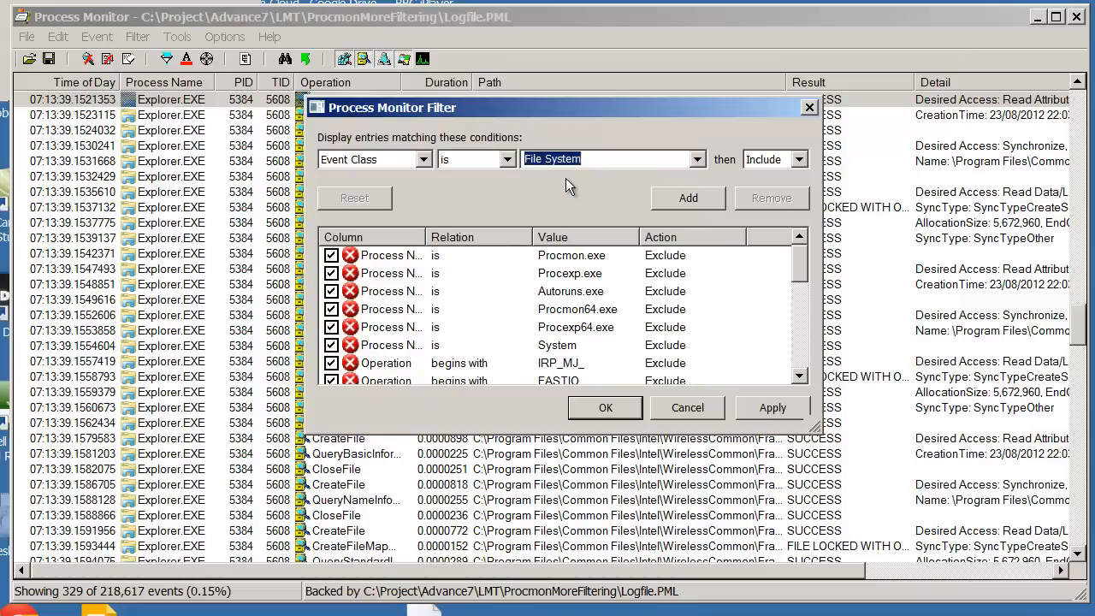
{"action": "left_click", "coordinate": [611, 409]}
{"action": "left_click", "coordinate": [736, 442]}
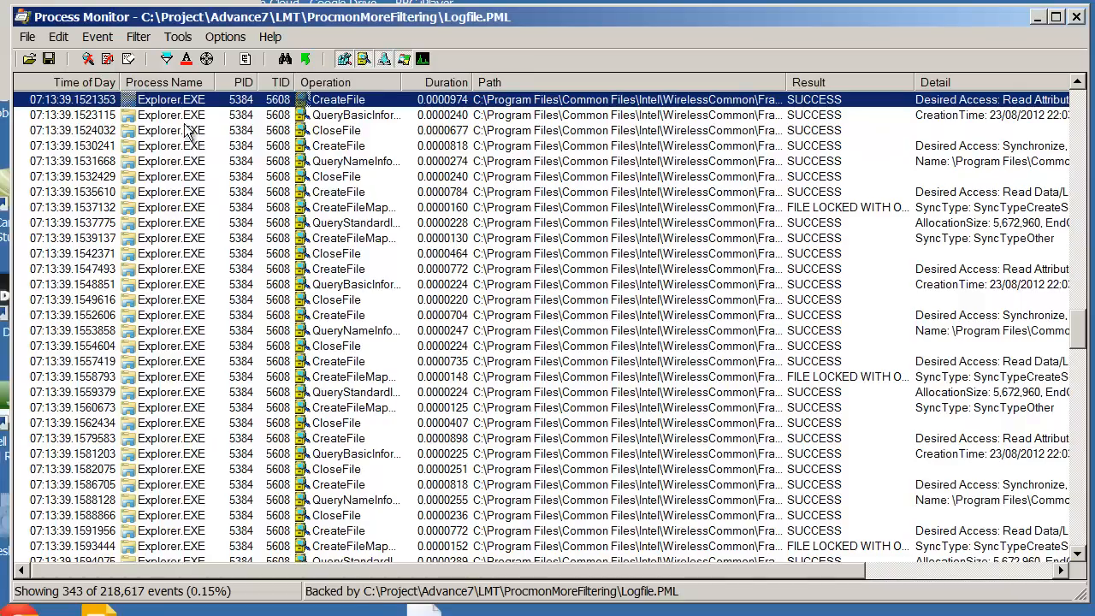
- Reset the filter to its defaults, apply it and return to the start of the event list
{"action": "left_click", "coordinate": [167, 58]}
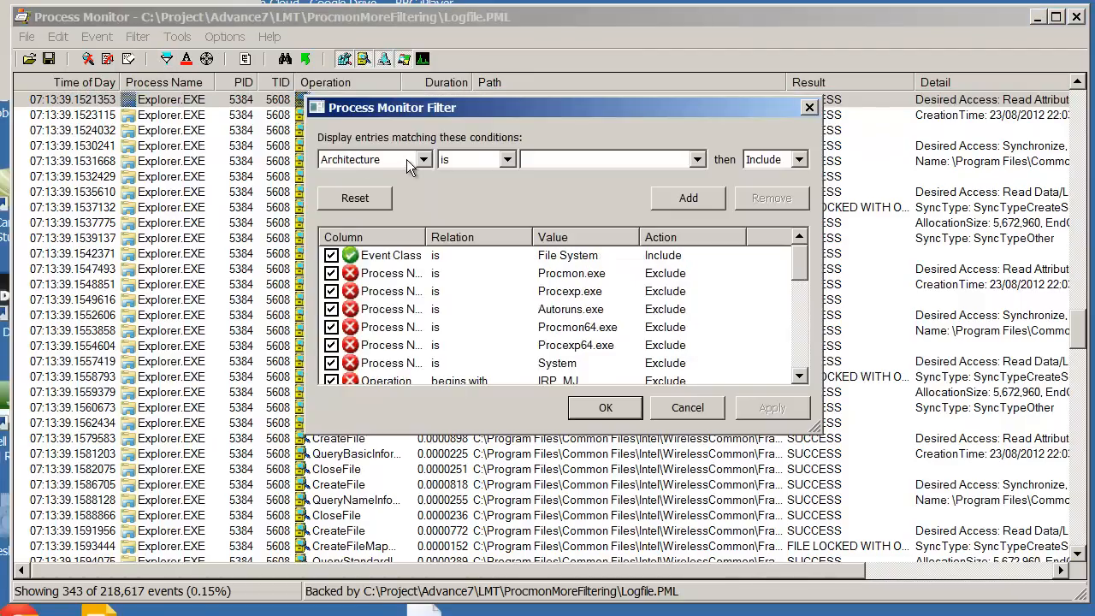
{"action": "left_click", "coordinate": [383, 200]}
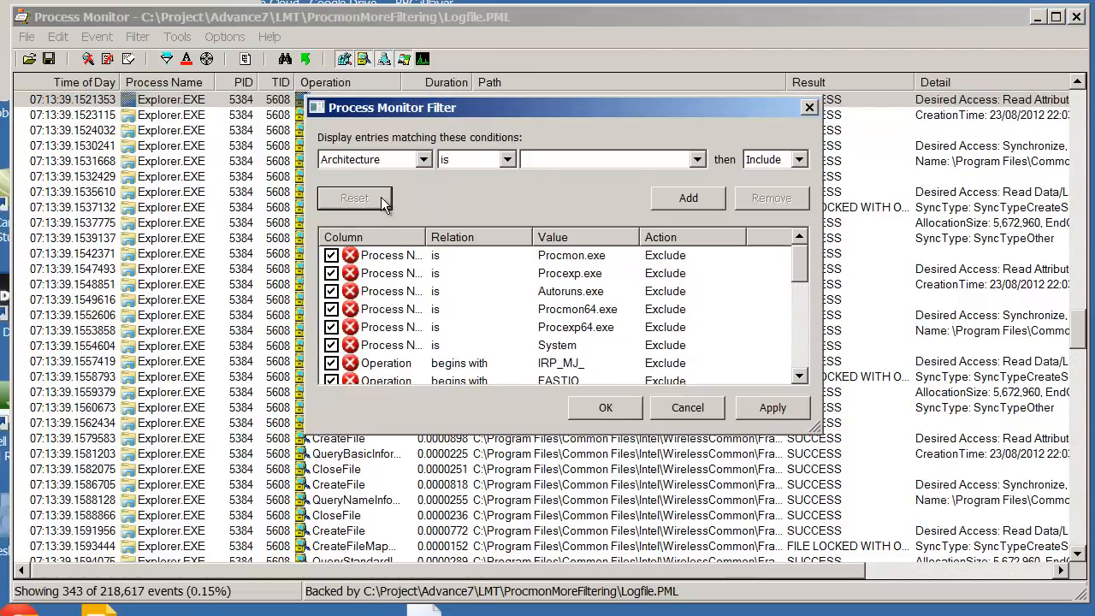
{"action": "left_click", "coordinate": [598, 407]}
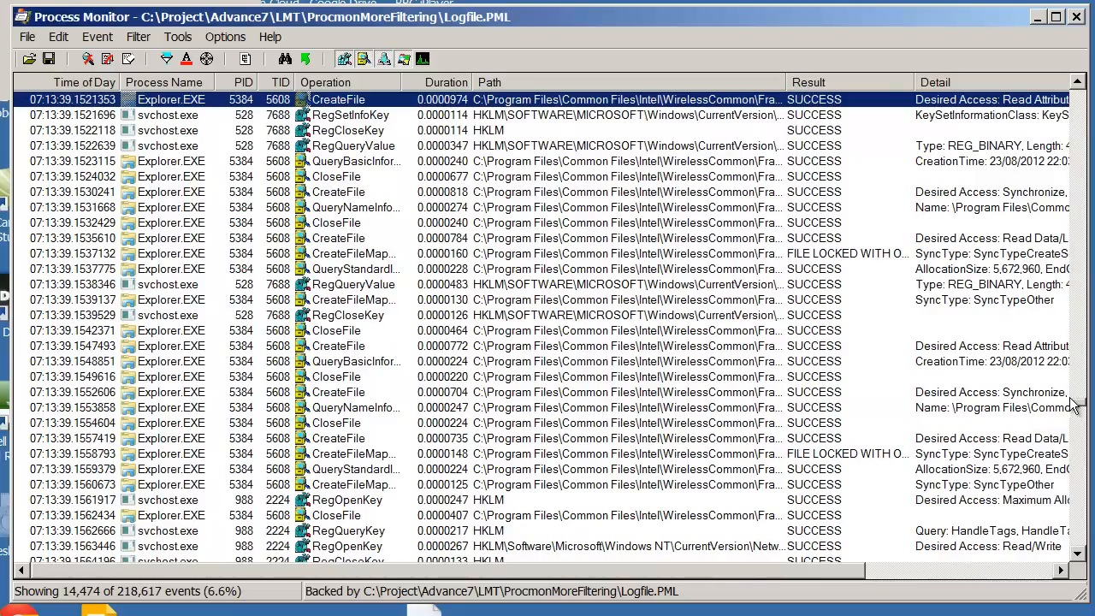
{"action": "left_click_drag", "start_coordinate": [1078, 408], "coordinate": [1078, 99]}
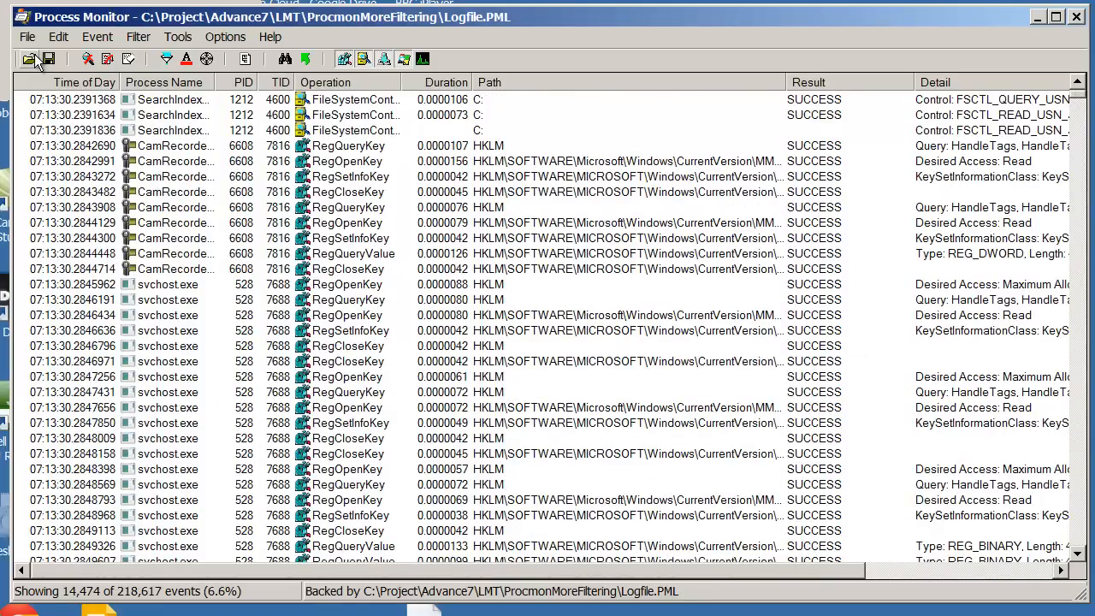
- Find the first svchost event after the top of the list and include only svchost.exe events in the filter
{"action": "left_click", "coordinate": [160, 103]}
{"action": "key", "text": "ctrl+f"}
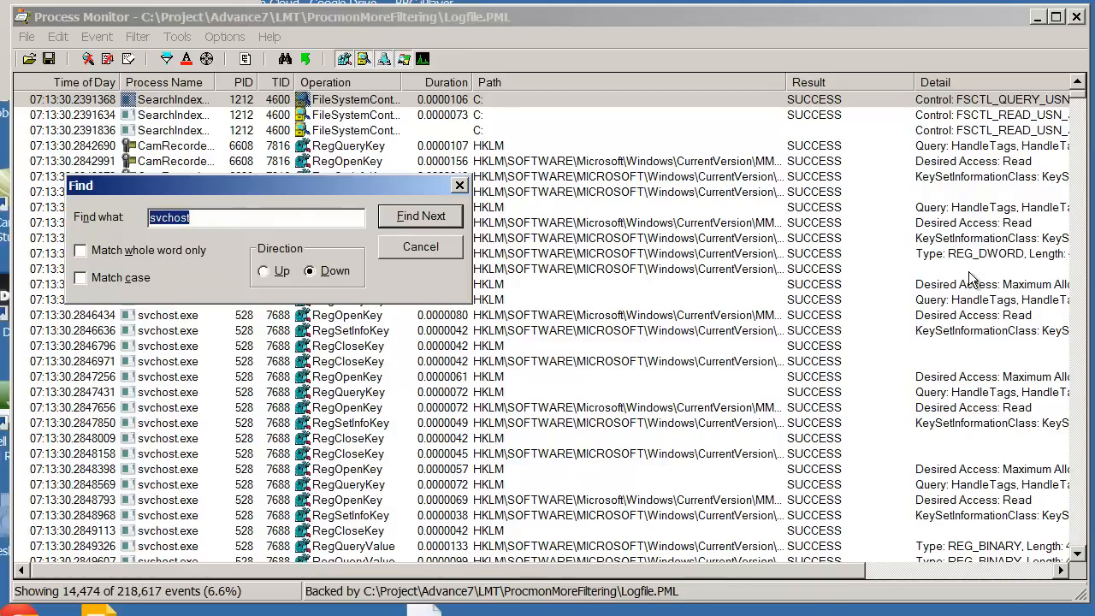
{"action": "left_click", "coordinate": [402, 221]}
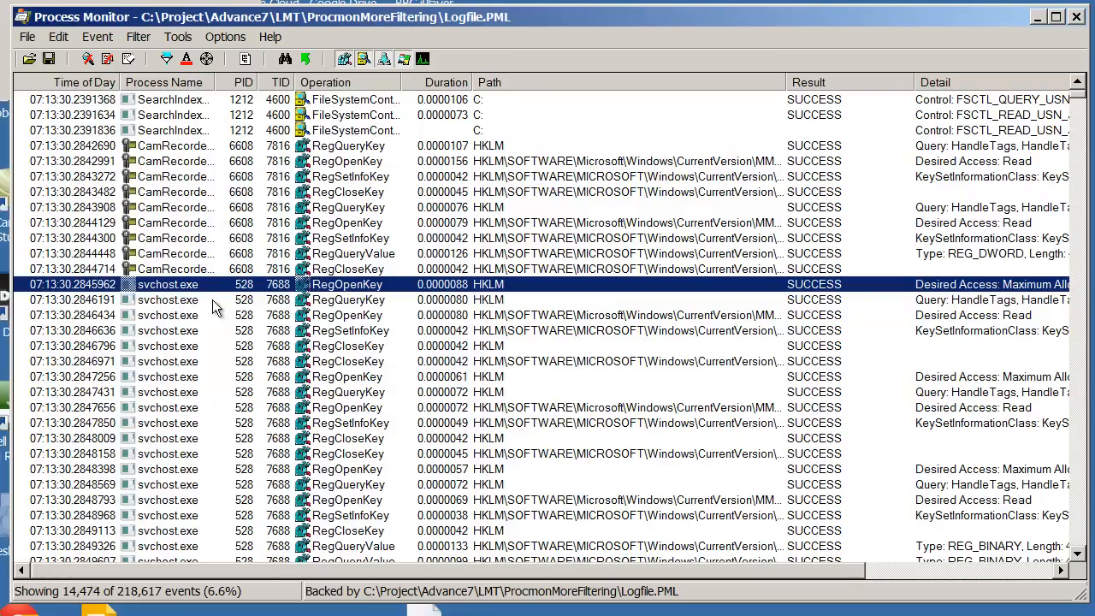
{"action": "right_click", "coordinate": [165, 292]}
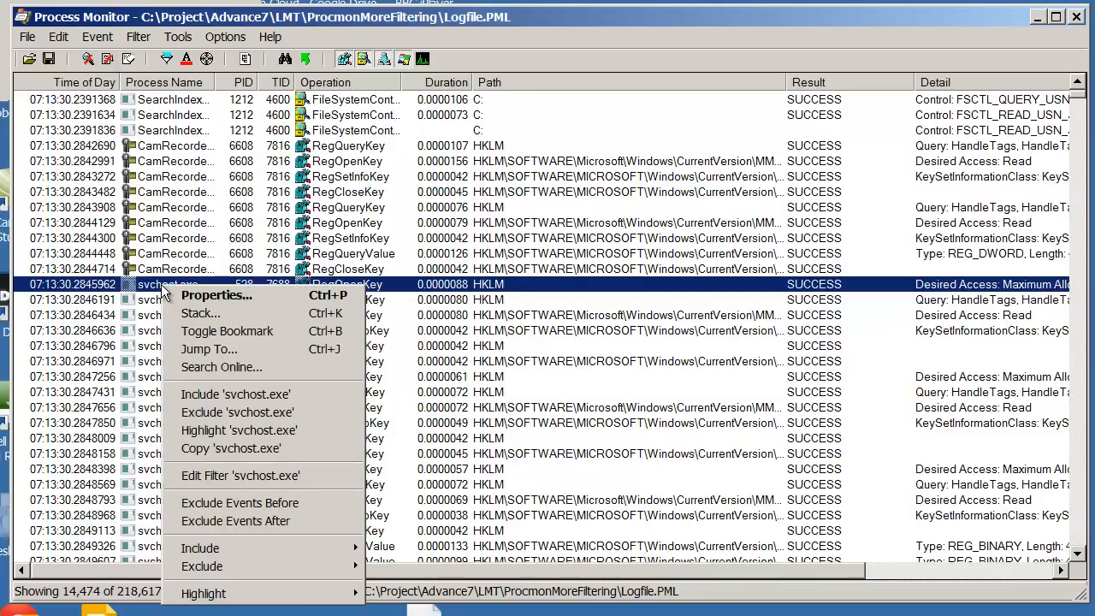
{"action": "left_click", "coordinate": [239, 394]}
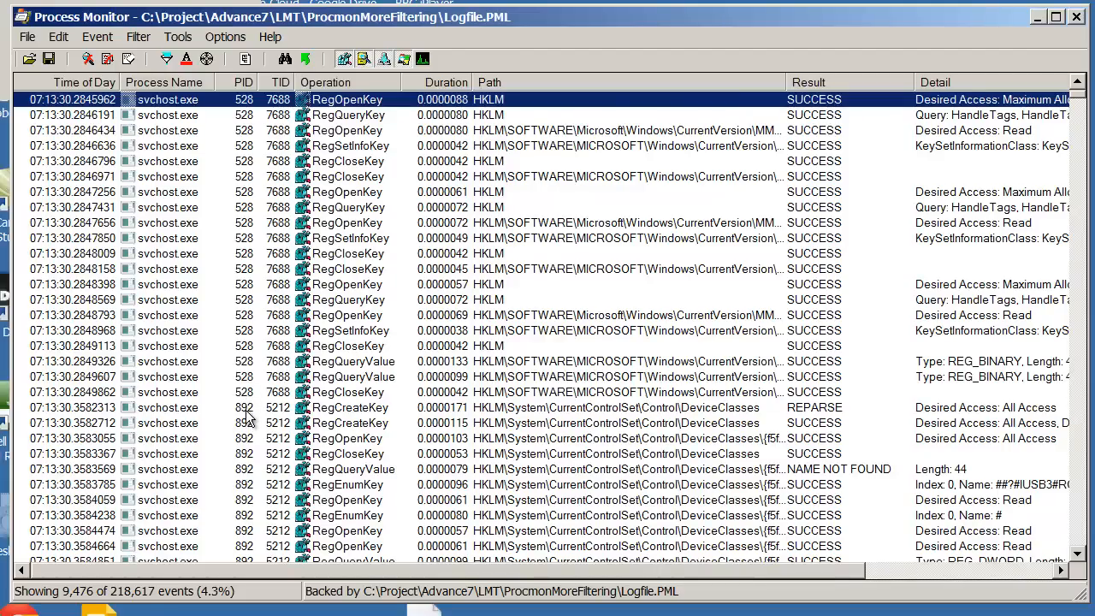
- Include only events with PID 1404, based on one of the svchost.exe events
{"action": "scroll", "coordinate": [1083, 524], "scroll_direction": "down", "scroll_amount": 20}
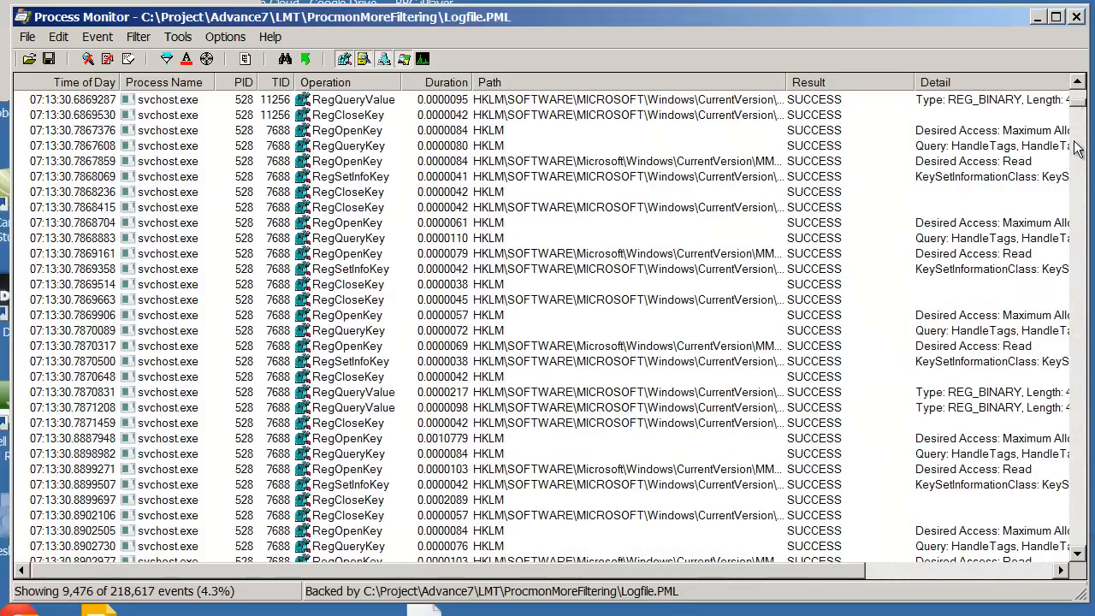
{"action": "scroll", "coordinate": [1079, 103], "scroll_direction": "up", "scroll_amount": 10}
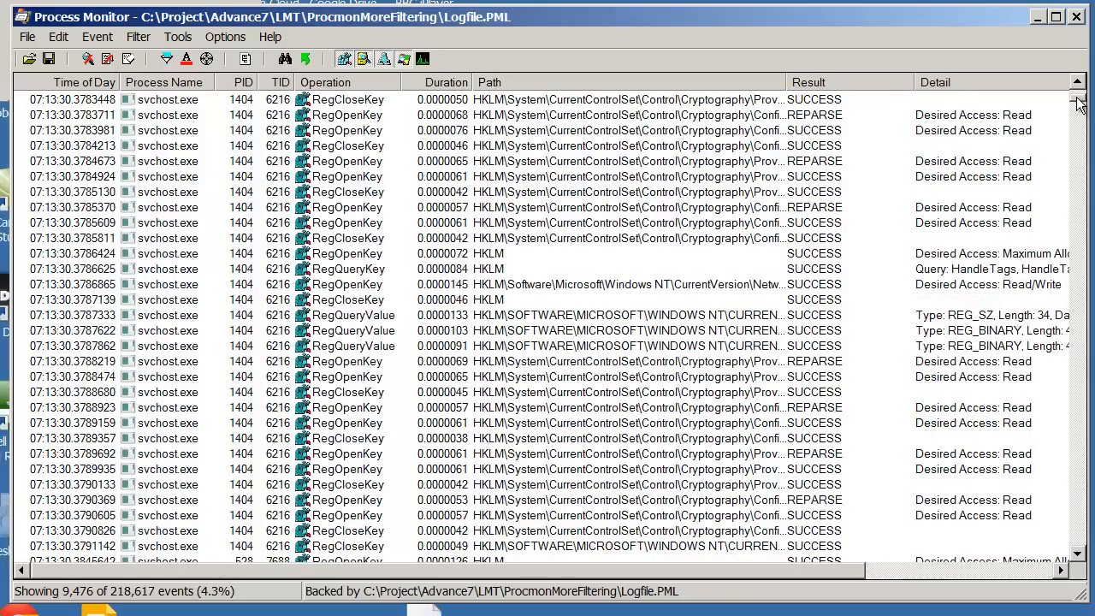
{"action": "right_click", "coordinate": [241, 292]}
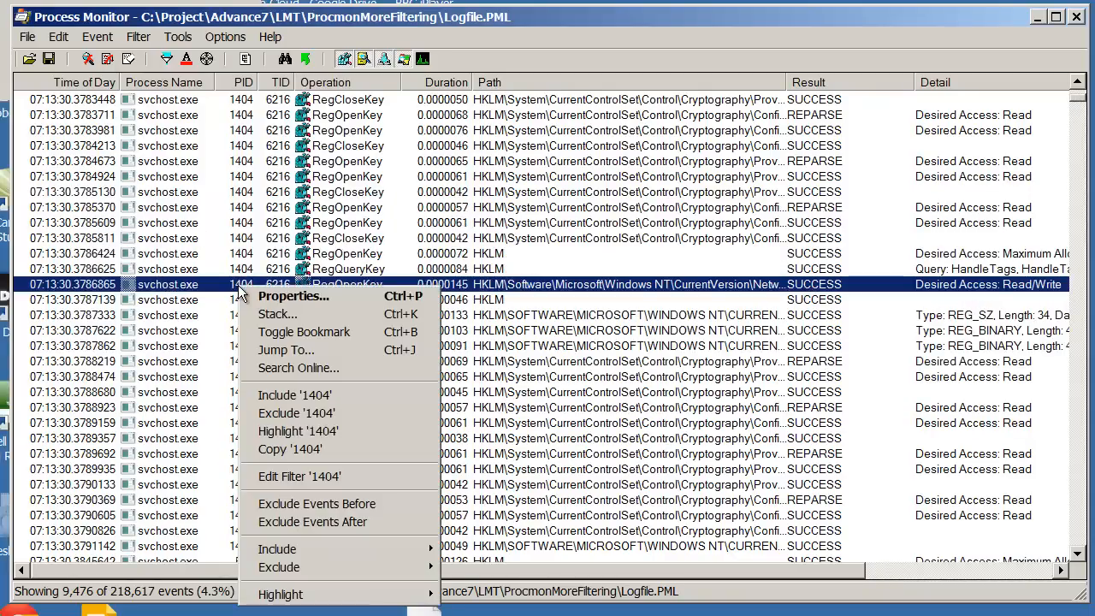
{"action": "left_click", "coordinate": [280, 395]}
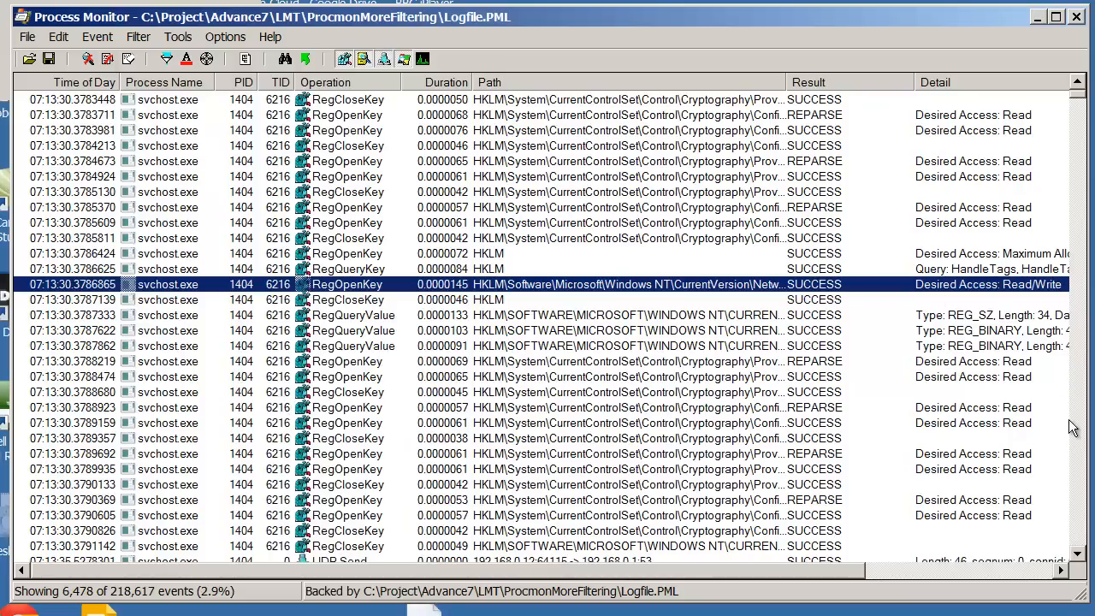
- Include only events with TID 2744, based on one of the remaining svchost.exe events
{"action": "mouse_move", "coordinate": [1079, 95]}
{"action": "left_mouse_down"}
{"action": "mouse_move", "coordinate": [1083, 311]}
{"action": "mouse_move", "coordinate": [1064, 479]}
{"action": "mouse_move", "coordinate": [1088, 76]}
{"action": "left_mouse_up"}
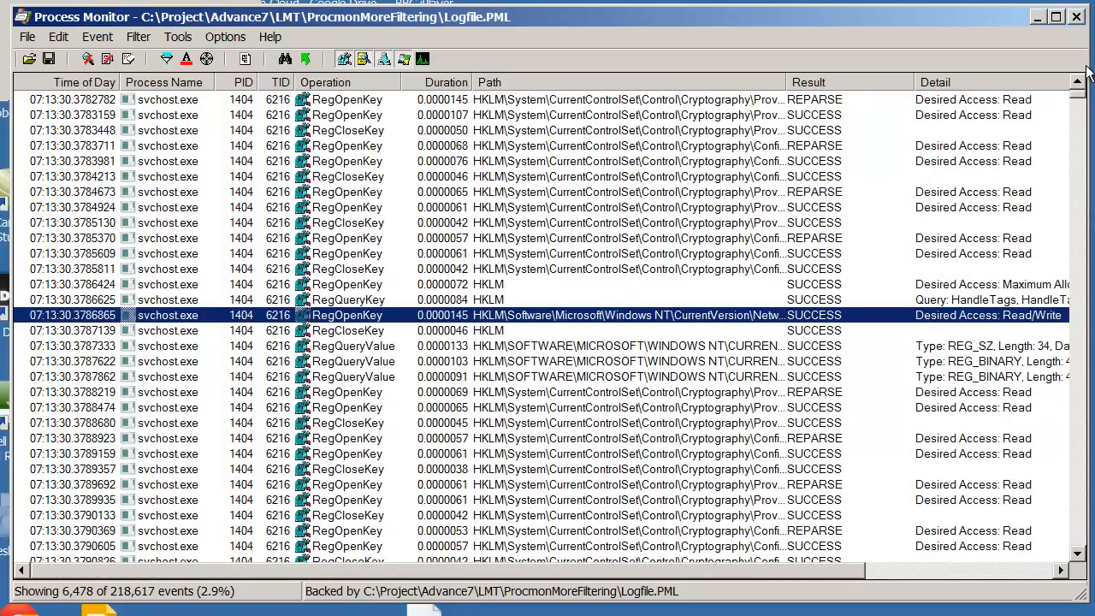
{"action": "left_click_drag", "start_coordinate": [1088, 75], "coordinate": [1083, 128]}
{"action": "right_click", "coordinate": [277, 274]}
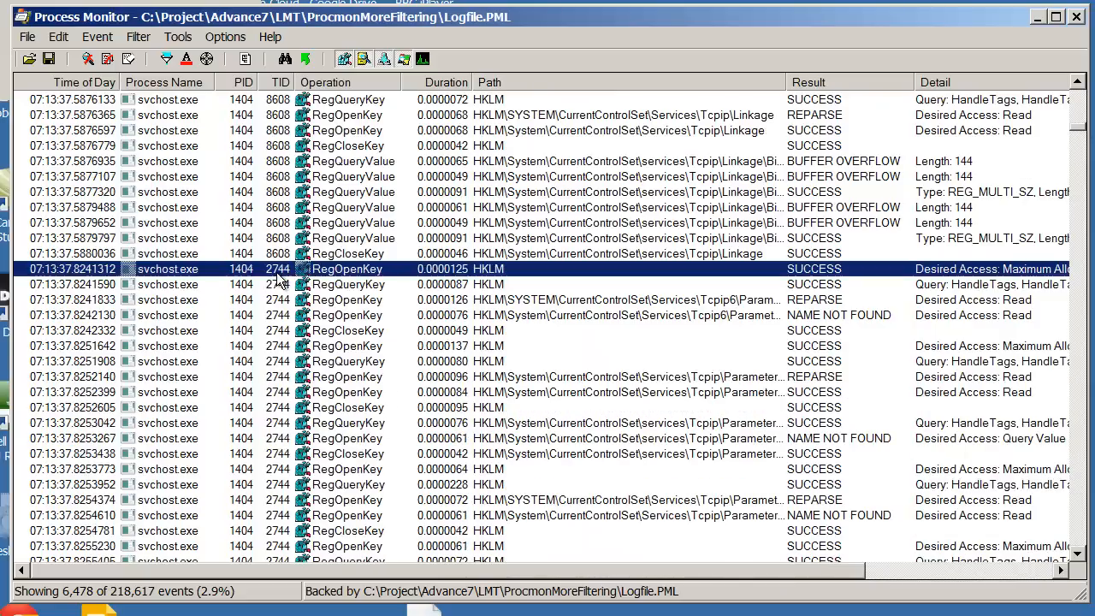
{"action": "left_click", "coordinate": [330, 386]}
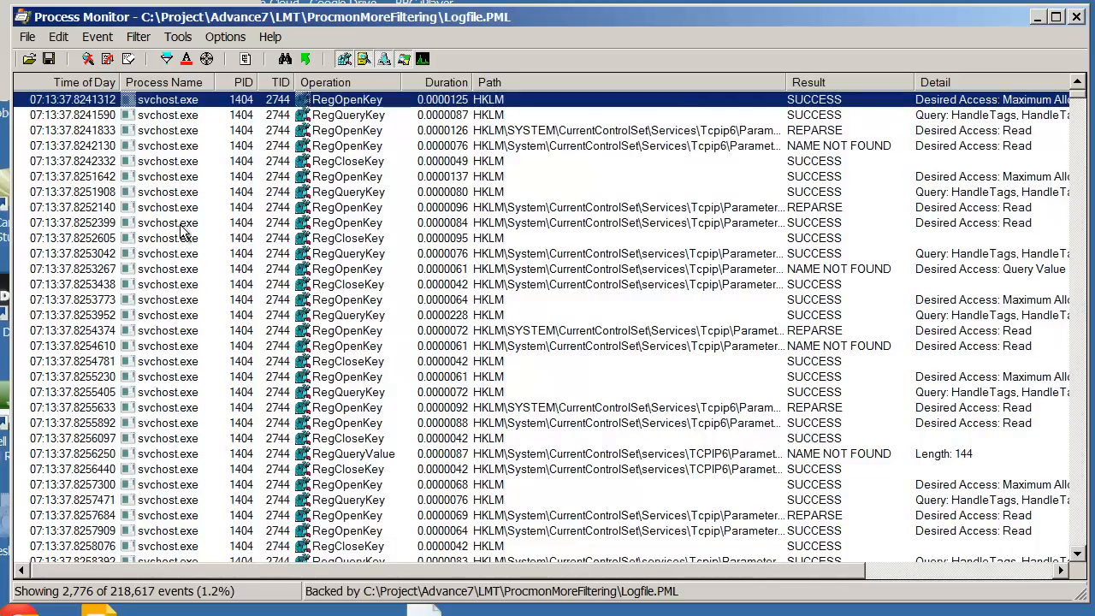
- Exclude all events before the RegQueryKey event at 07:13:37.8253952
{"action": "left_click", "coordinate": [68, 316]}
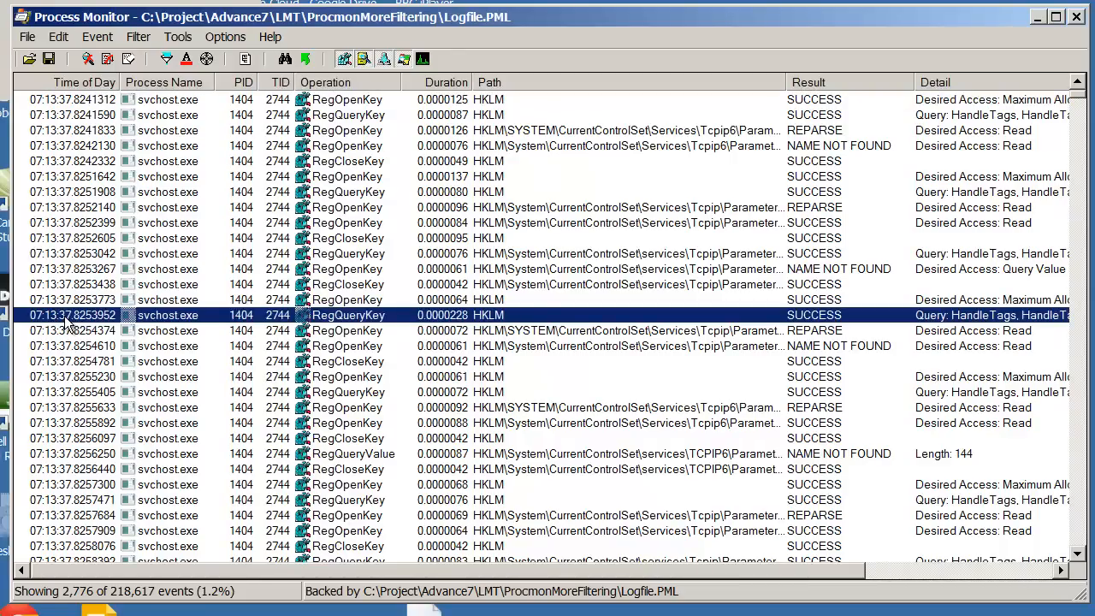
{"action": "right_click", "coordinate": [68, 319]}
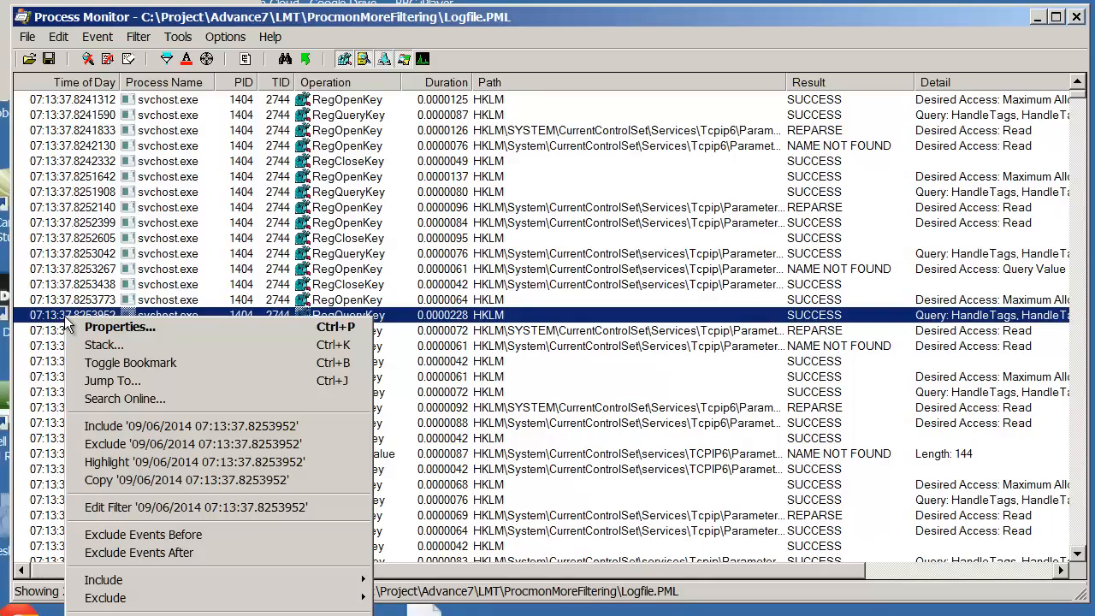
{"action": "left_click", "coordinate": [131, 535]}
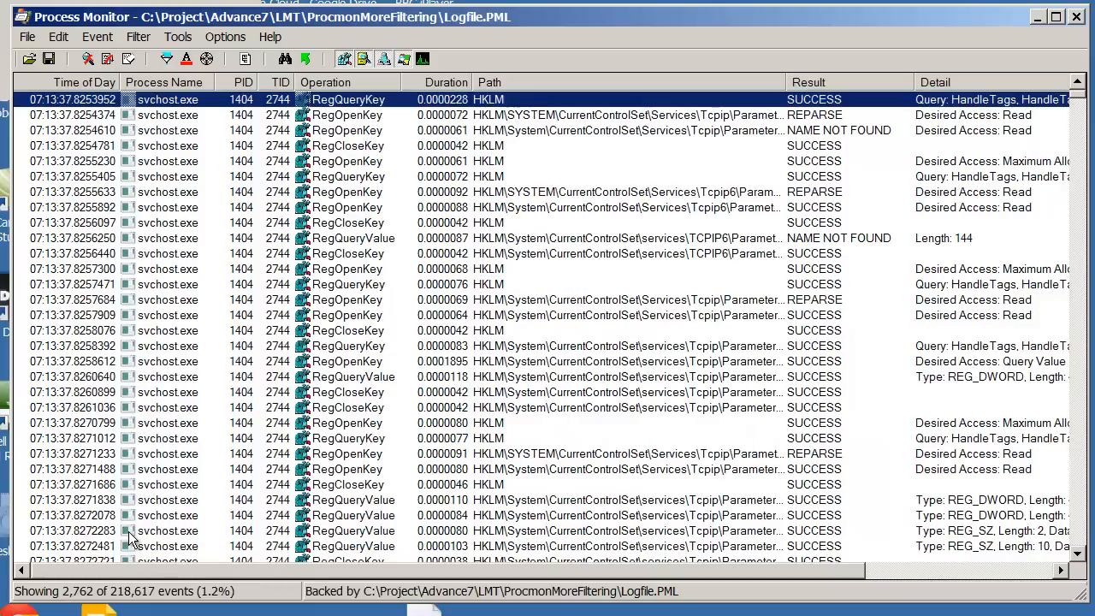
- Exclude all events after the RegQueryKey event at 07:13:37.8315685
{"action": "left_click", "coordinate": [1079, 457]}
{"action": "left_click", "coordinate": [1079, 457]}
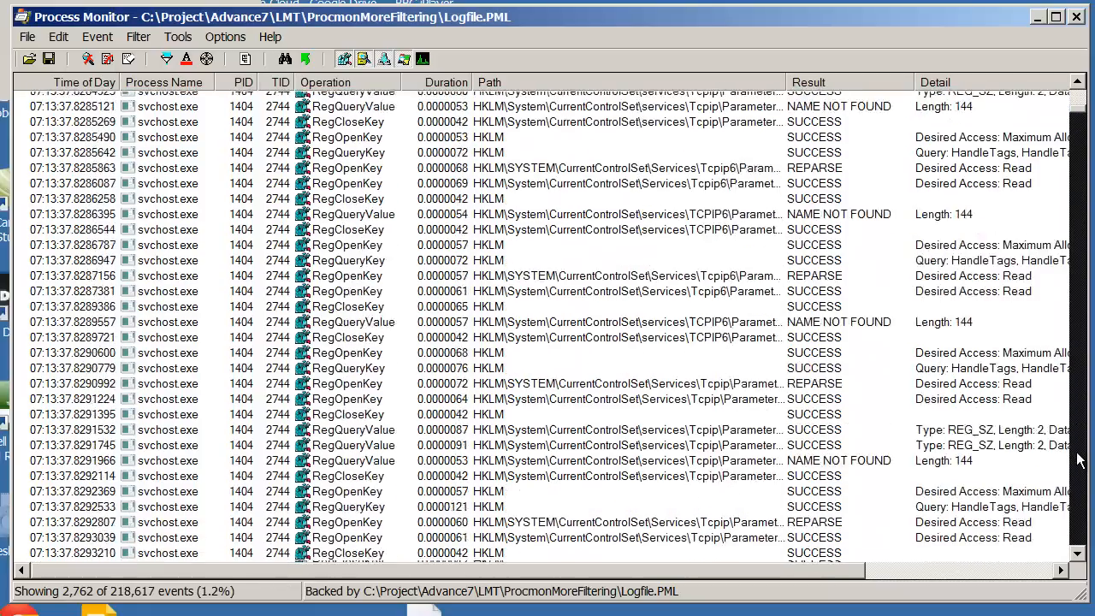
{"action": "left_click", "coordinate": [1079, 458]}
{"action": "left_click", "coordinate": [158, 381]}
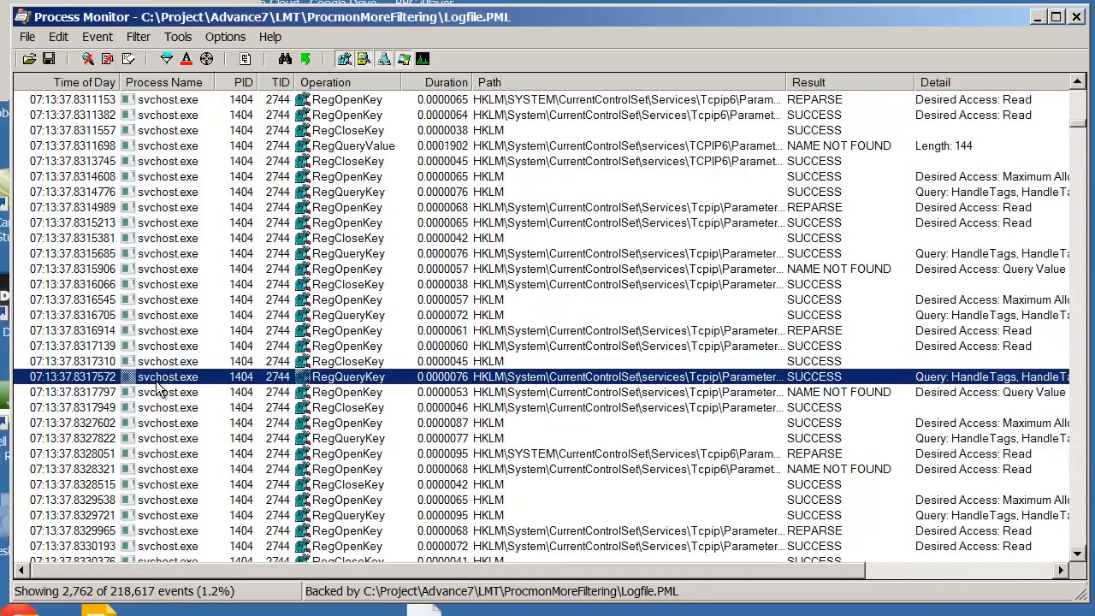
{"action": "left_click", "coordinate": [150, 255]}
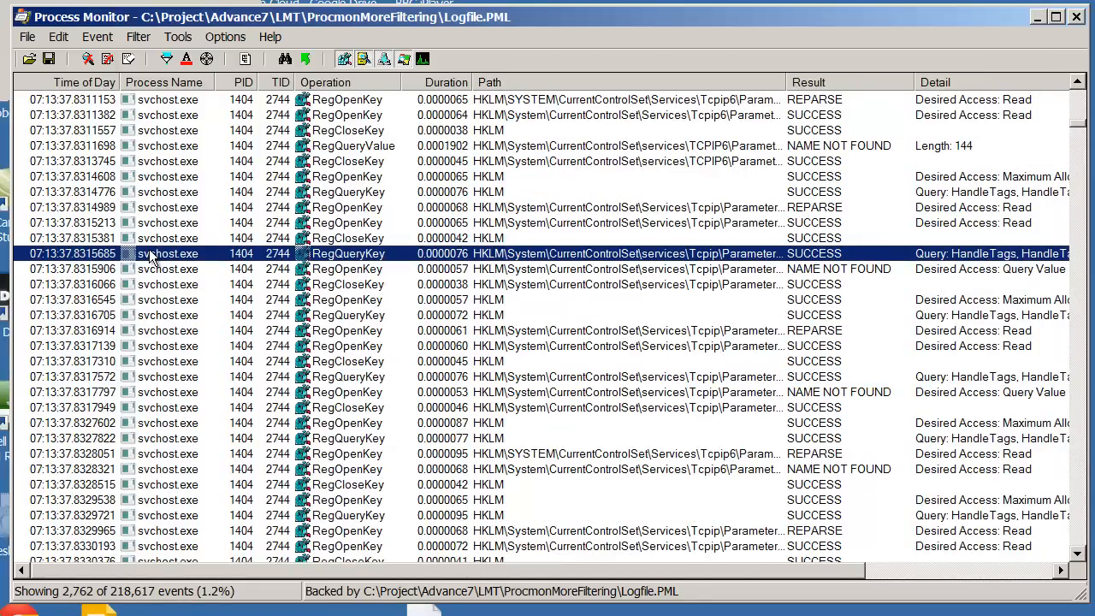
{"action": "right_click", "coordinate": [151, 255]}
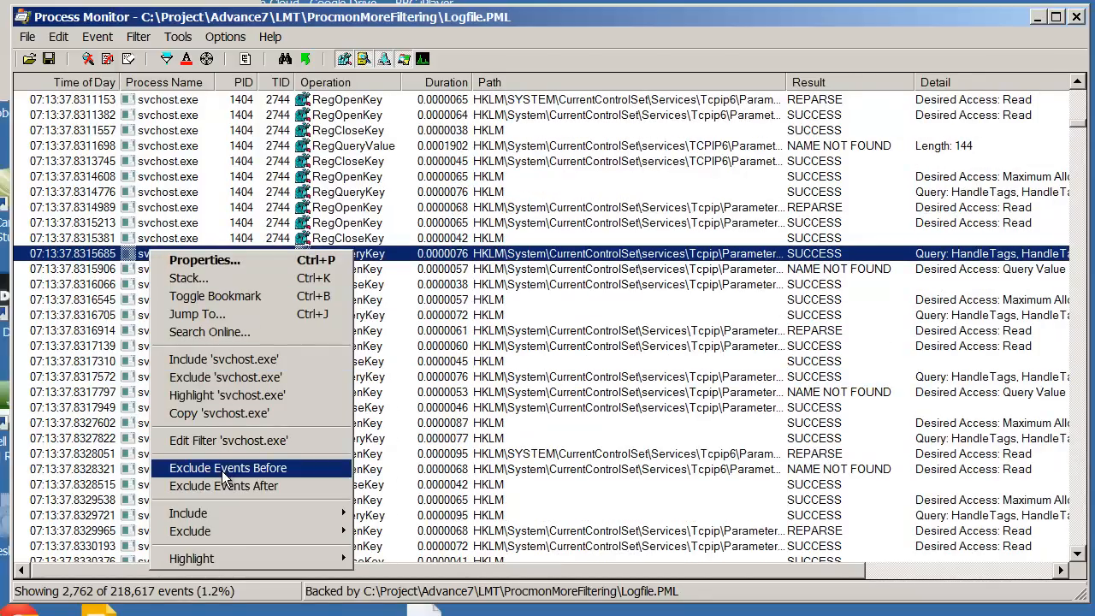
{"action": "left_click", "coordinate": [216, 487]}
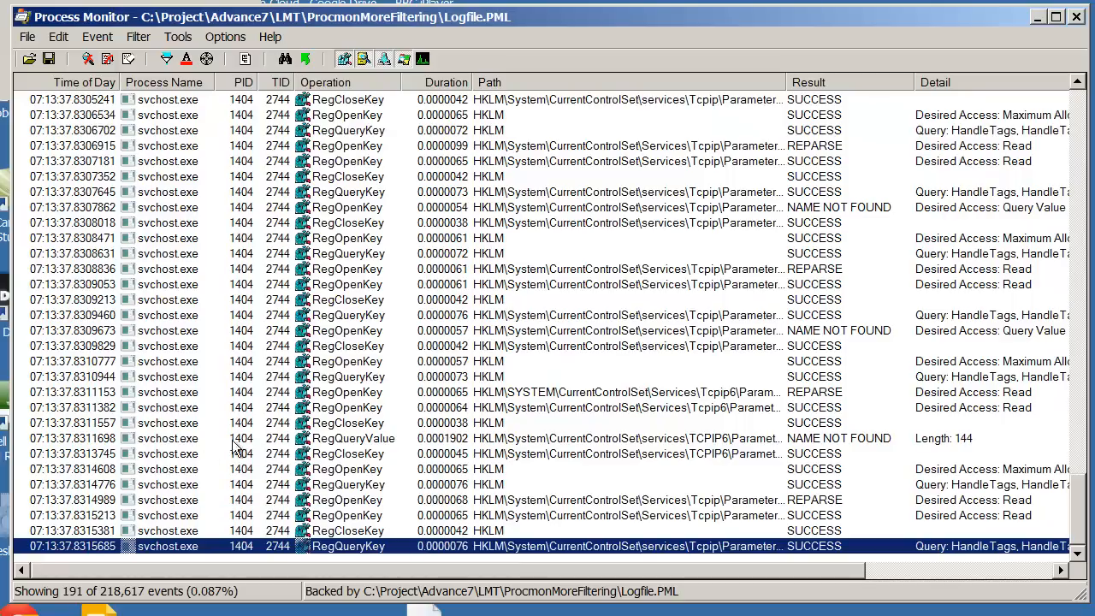
- Disable the two Date & Time exclude conditions in the filter and apply the change
{"action": "left_click_drag", "start_coordinate": [1080, 494], "coordinate": [1064, 316]}
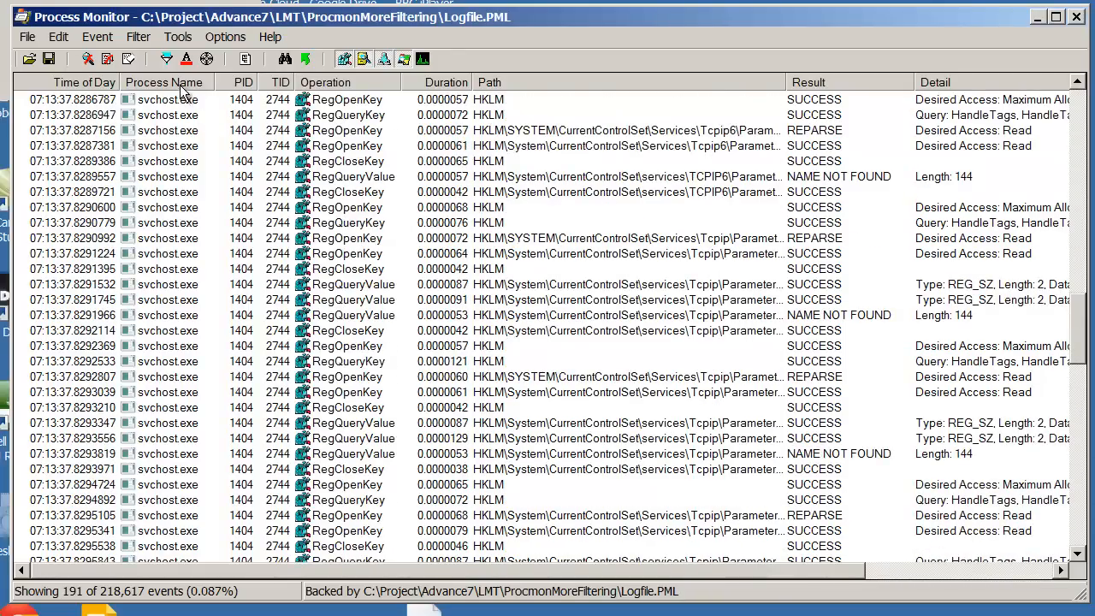
{"action": "left_click", "coordinate": [168, 57]}
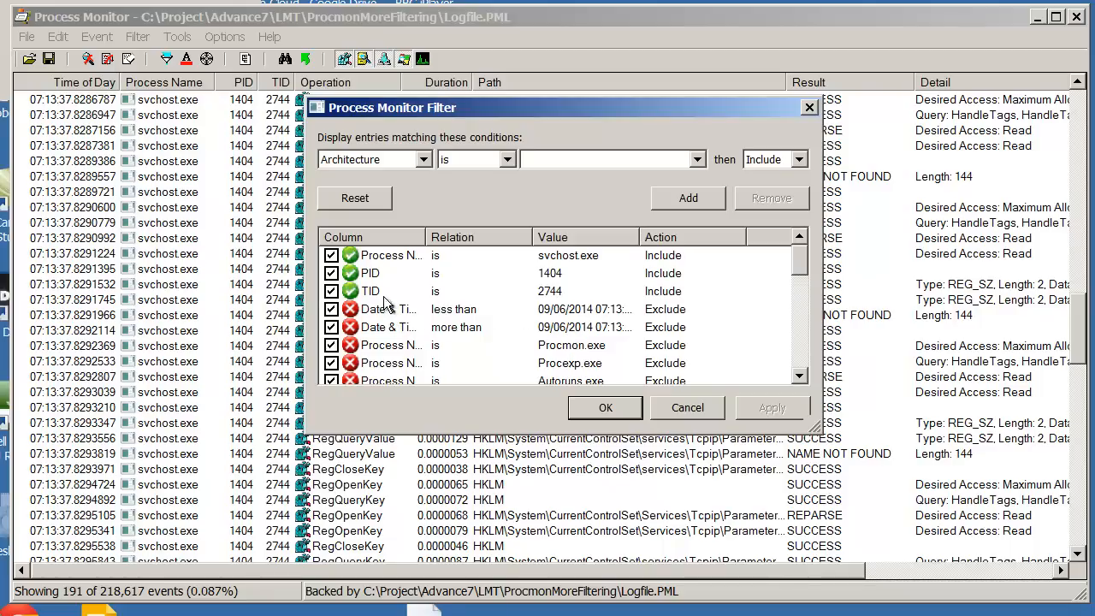
{"action": "left_click", "coordinate": [434, 287]}
{"action": "left_click", "coordinate": [331, 310]}
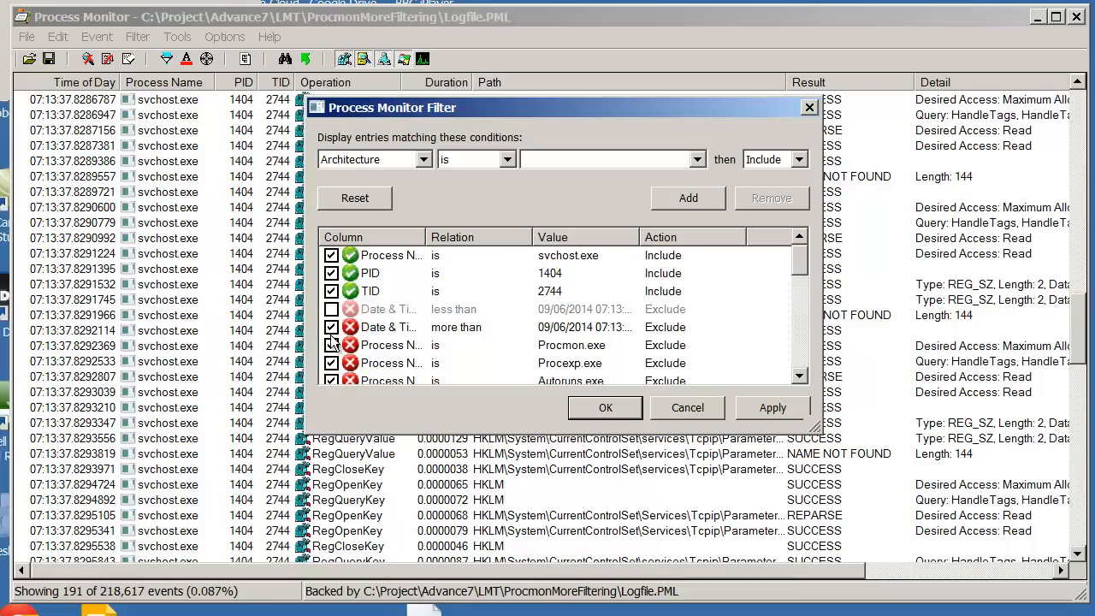
{"action": "left_click", "coordinate": [331, 328]}
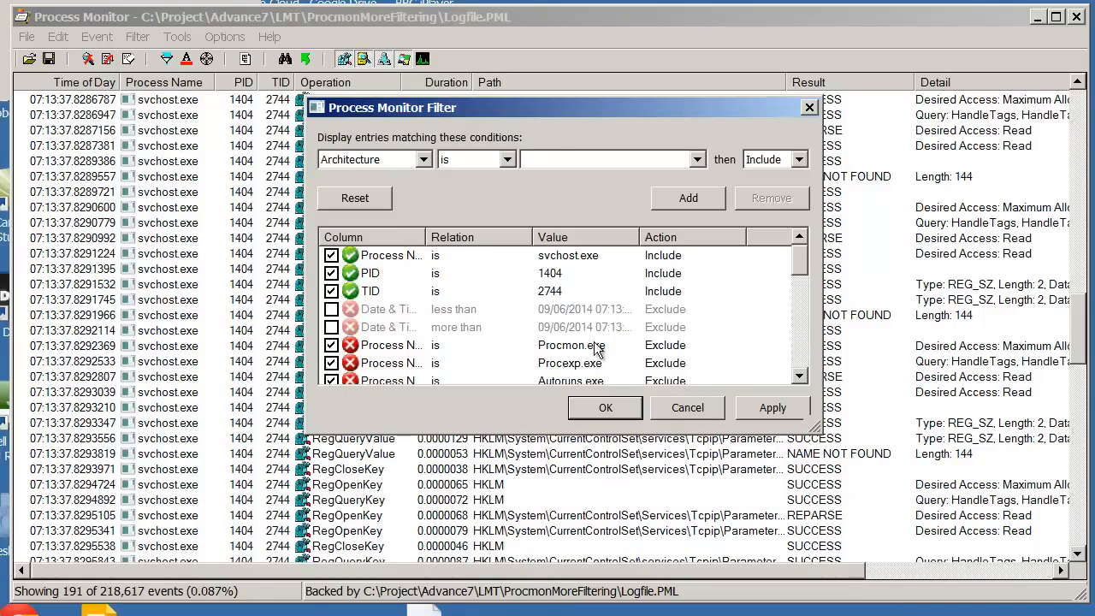
{"action": "left_click", "coordinate": [607, 412]}
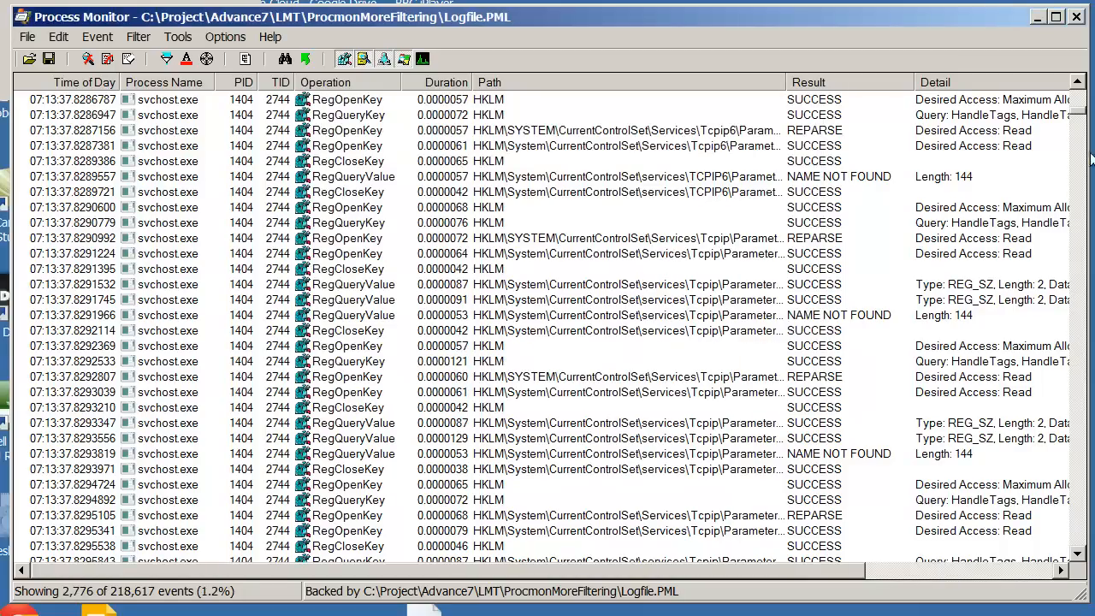
- Re-enable both Date & Time exclude conditions, apply them and review the filter's condition list
{"action": "mouse_move", "coordinate": [1079, 111]}
{"action": "left_mouse_down"}
{"action": "mouse_move", "coordinate": [1079, 523]}
{"action": "mouse_move", "coordinate": [1078, 91]}
{"action": "left_mouse_up"}
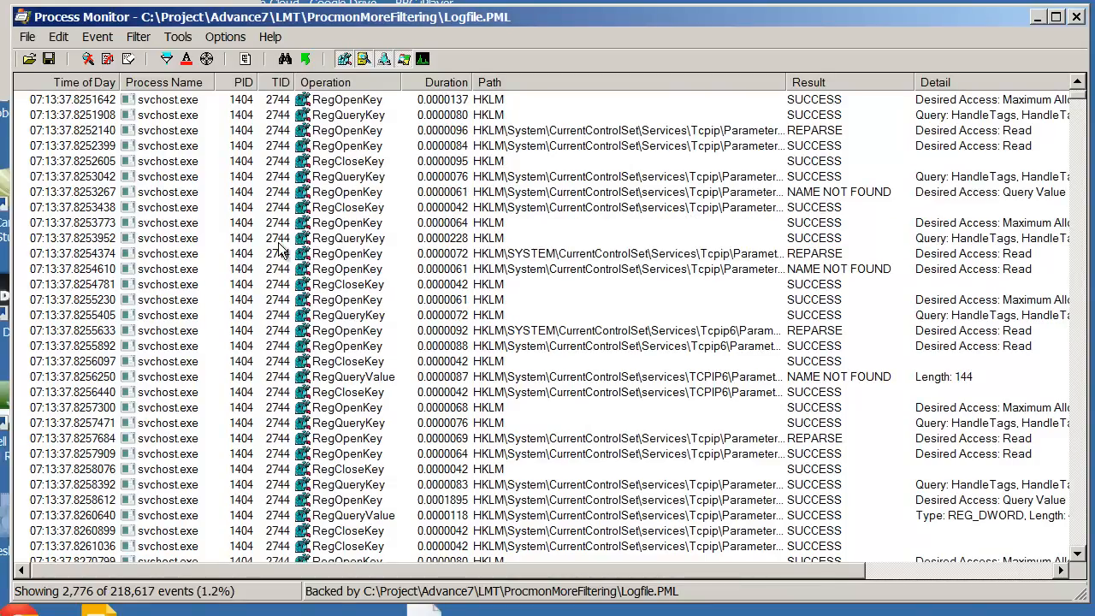
{"action": "left_click", "coordinate": [166, 58]}
{"action": "left_click", "coordinate": [331, 309]}
{"action": "left_click", "coordinate": [331, 327]}
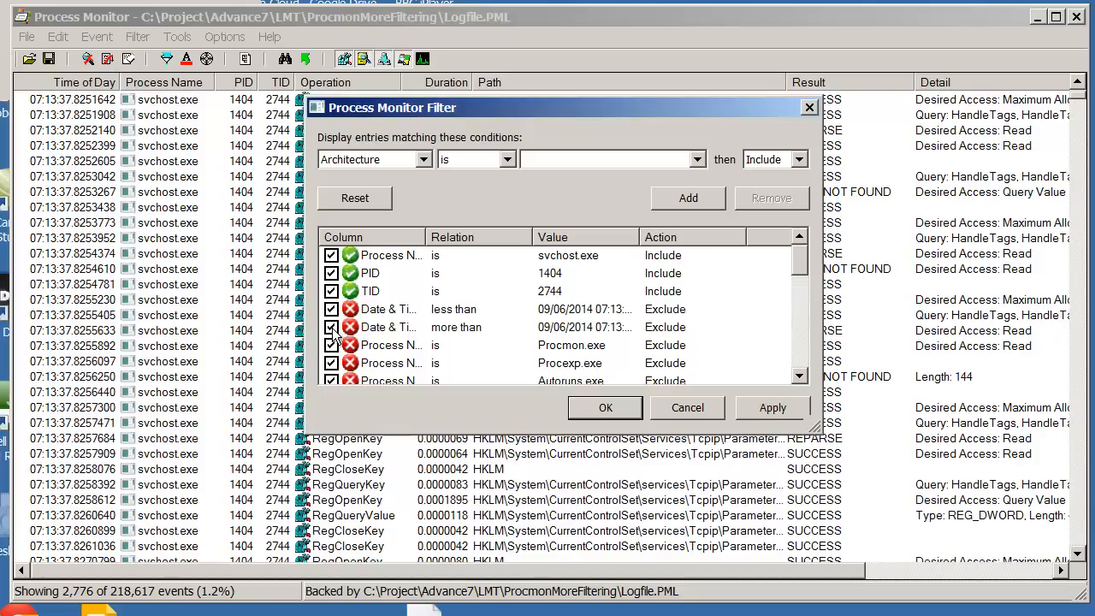
{"action": "left_click", "coordinate": [601, 408]}
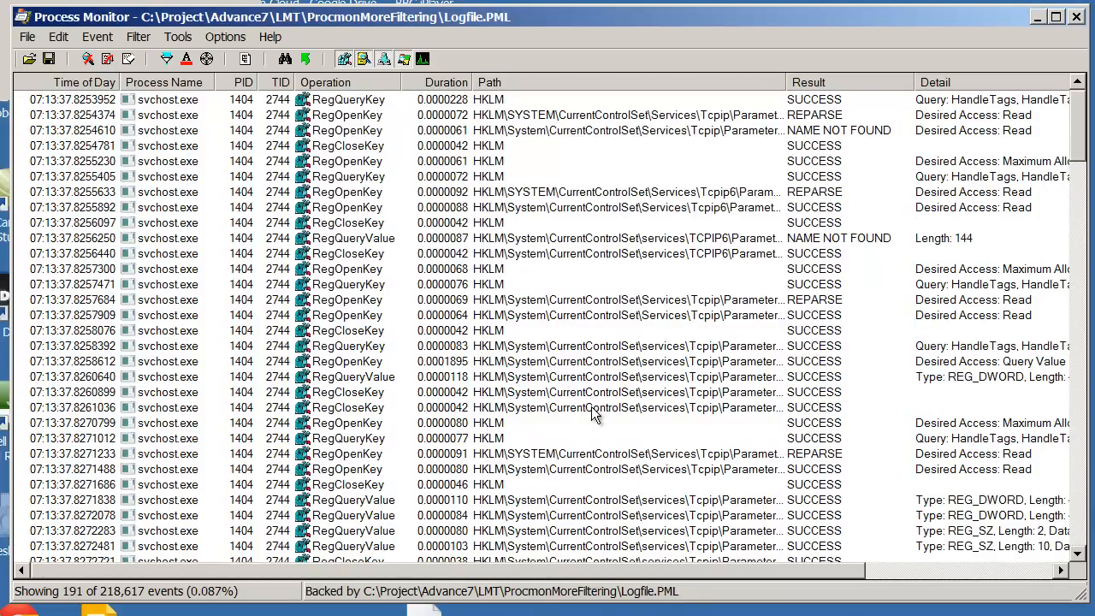
{"action": "left_click", "coordinate": [166, 58]}
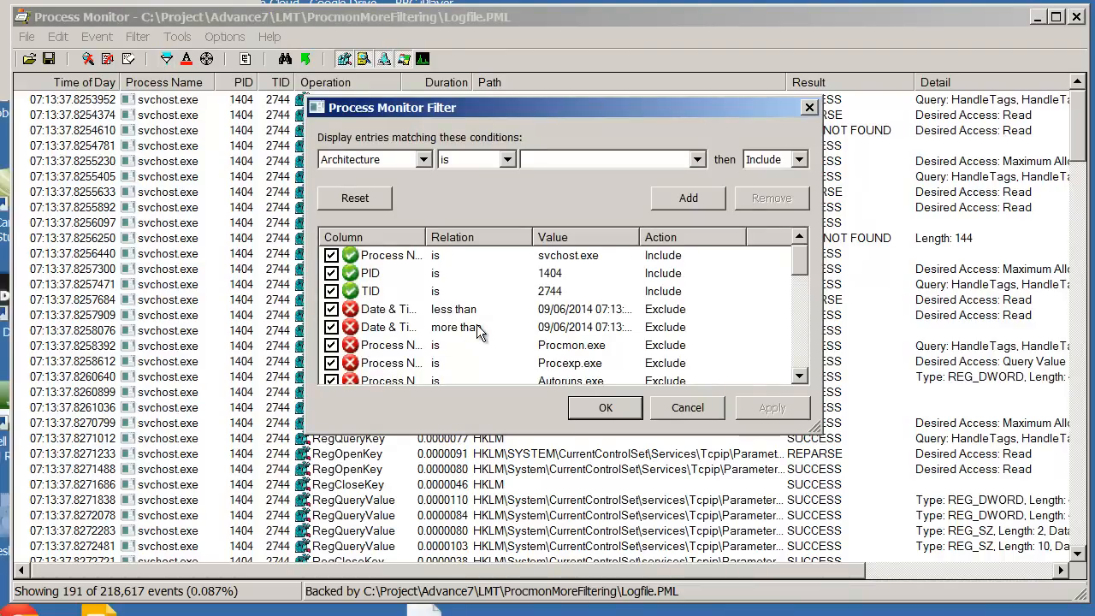
{"action": "left_click", "coordinate": [688, 409]}
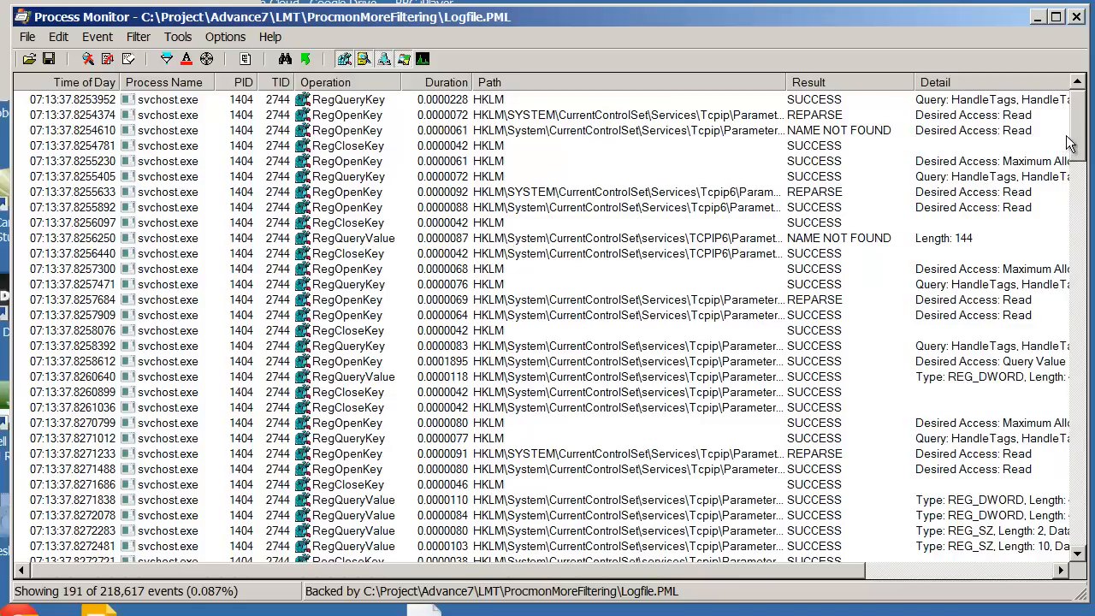
- Reset the filter to its defaults, apply it and go back to the first event in the list
{"action": "left_click", "coordinate": [165, 58]}
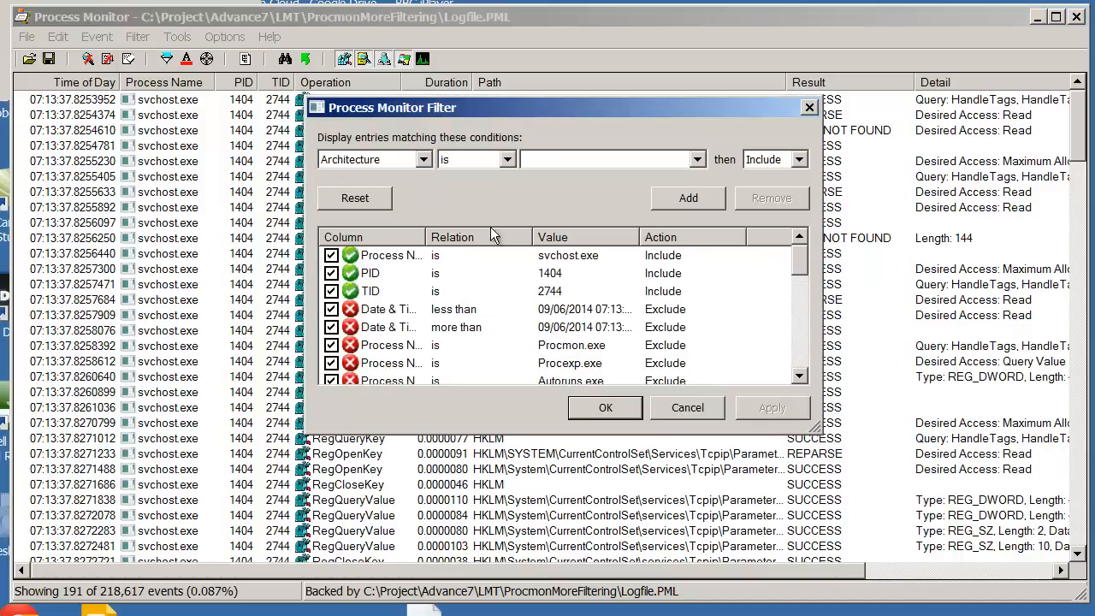
{"action": "left_click", "coordinate": [355, 199]}
{"action": "left_click", "coordinate": [601, 407]}
{"action": "left_click", "coordinate": [194, 239]}
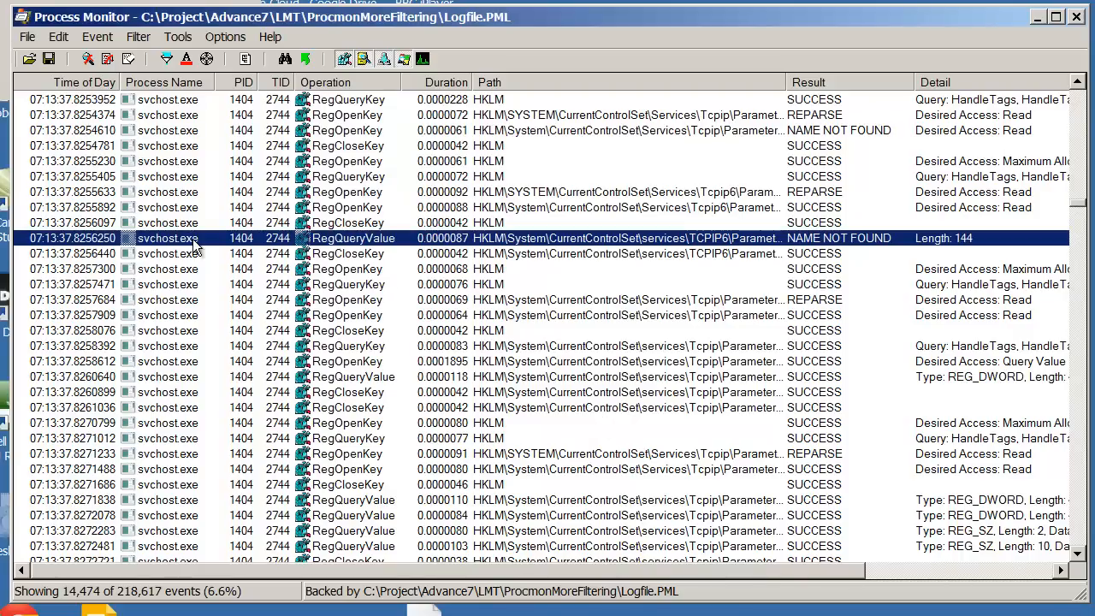
{"action": "key", "text": "ctrl+Home"}
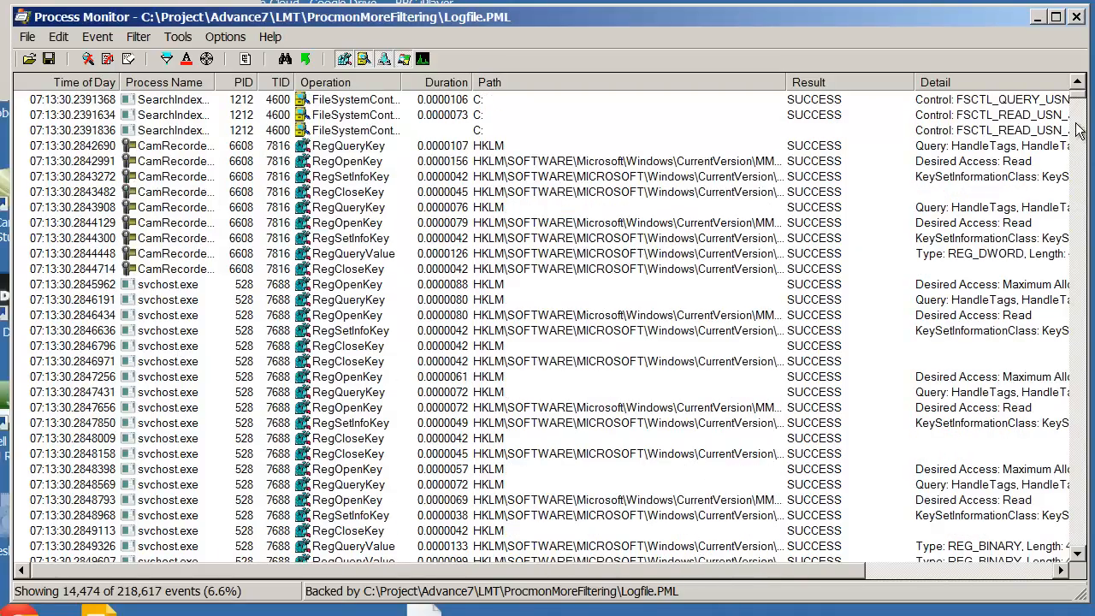
- Bookmark the svchost.exe RegOpenKey event at 07:13:38.9553856
{"action": "left_click_drag", "start_coordinate": [1079, 107], "coordinate": [1071, 376]}
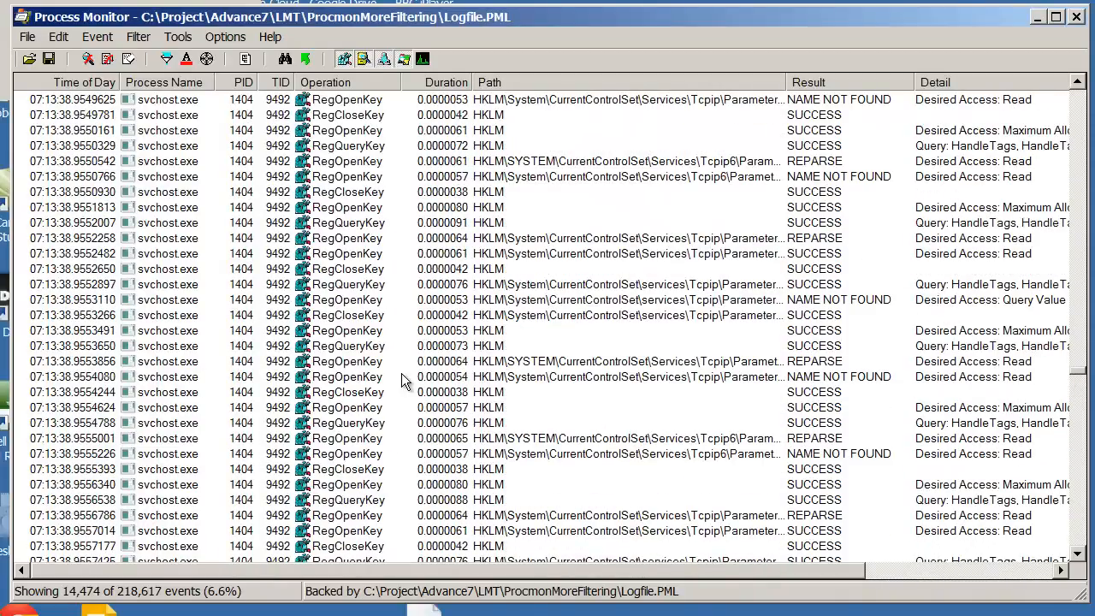
{"action": "left_click", "coordinate": [363, 361]}
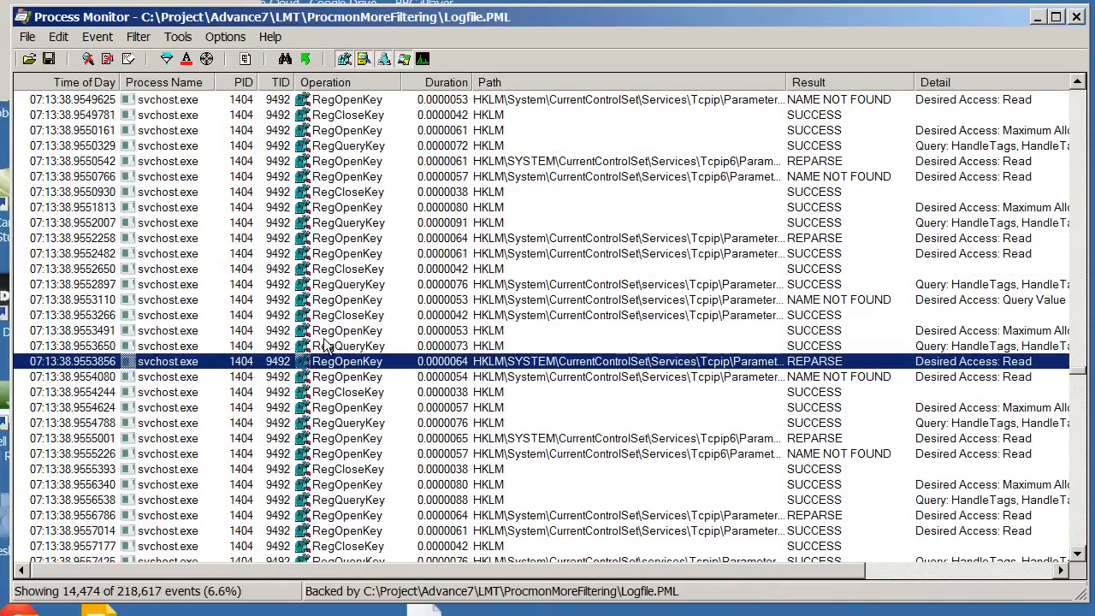
{"action": "left_click", "coordinate": [85, 37]}
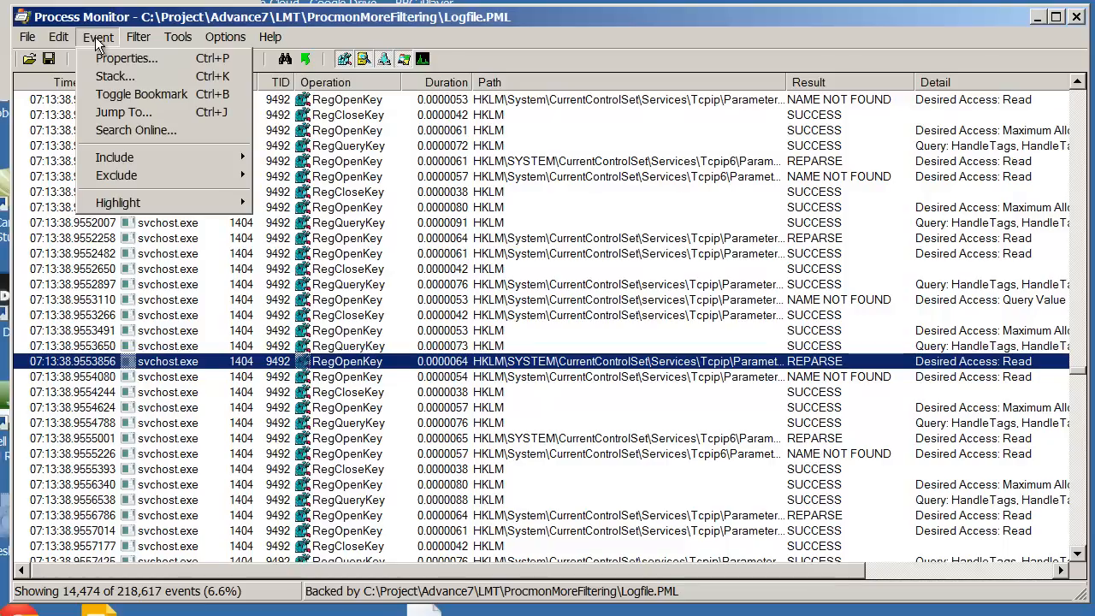
{"action": "left_click", "coordinate": [118, 94]}
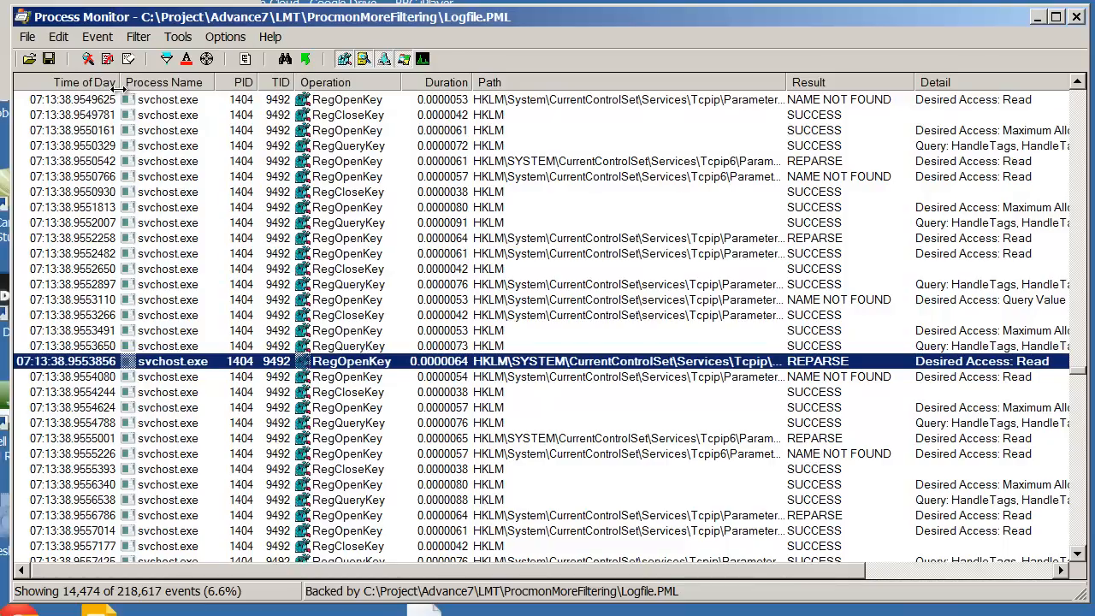
{"action": "left_click", "coordinate": [248, 381]}
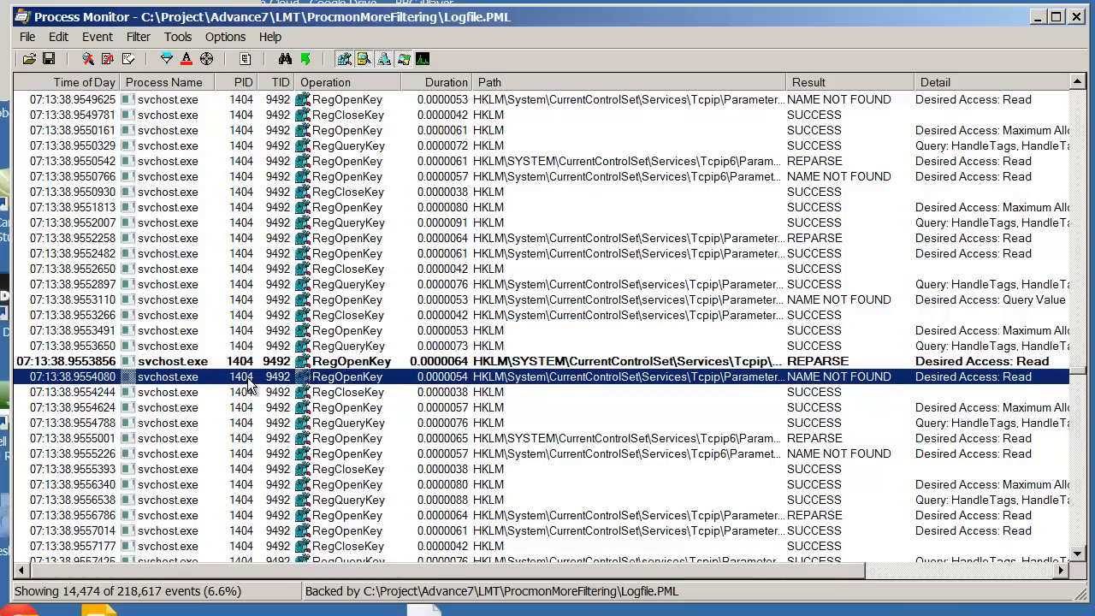
- Bookmark the Smc.exe RegQueryValue event at 07:13:40.4875726 further down the log
{"action": "left_click_drag", "start_coordinate": [1077, 378], "coordinate": [1084, 489]}
{"action": "left_click", "coordinate": [464, 424]}
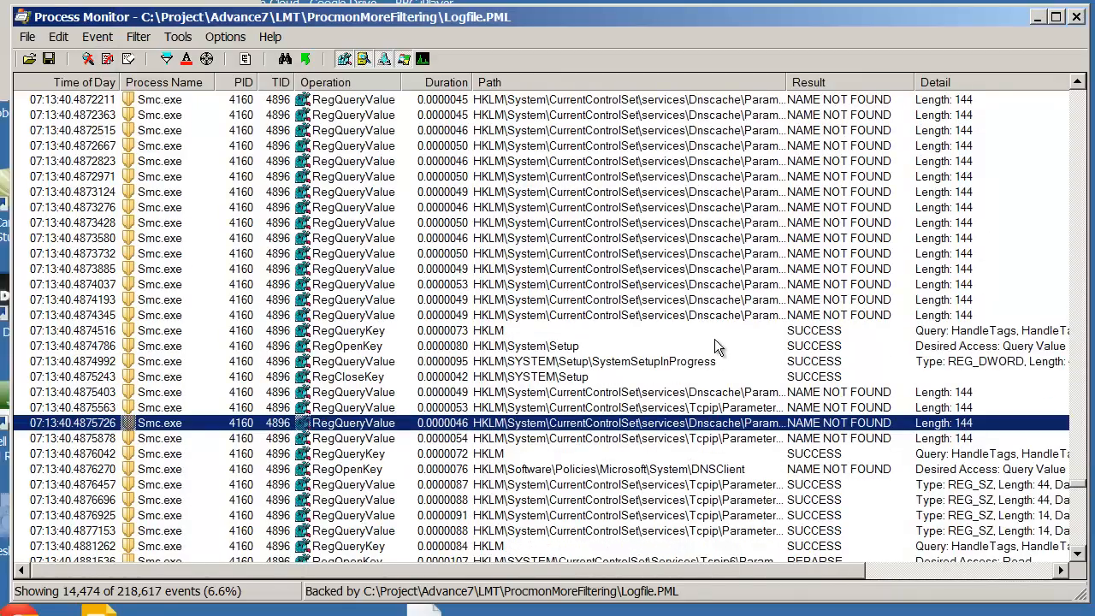
{"action": "key", "text": "ctrl+b"}
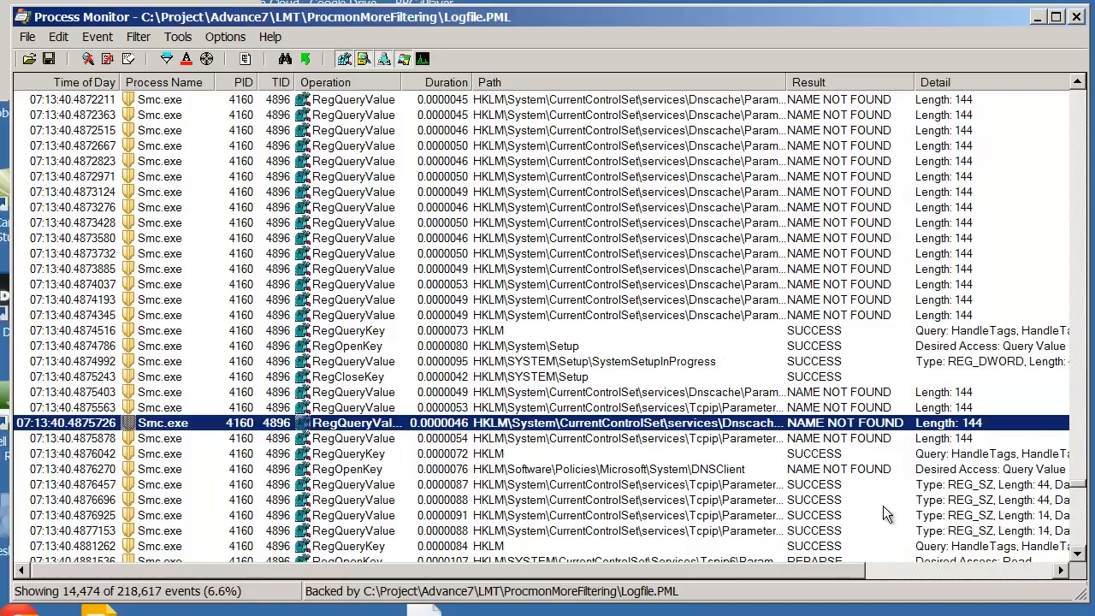
{"action": "left_click", "coordinate": [775, 450]}
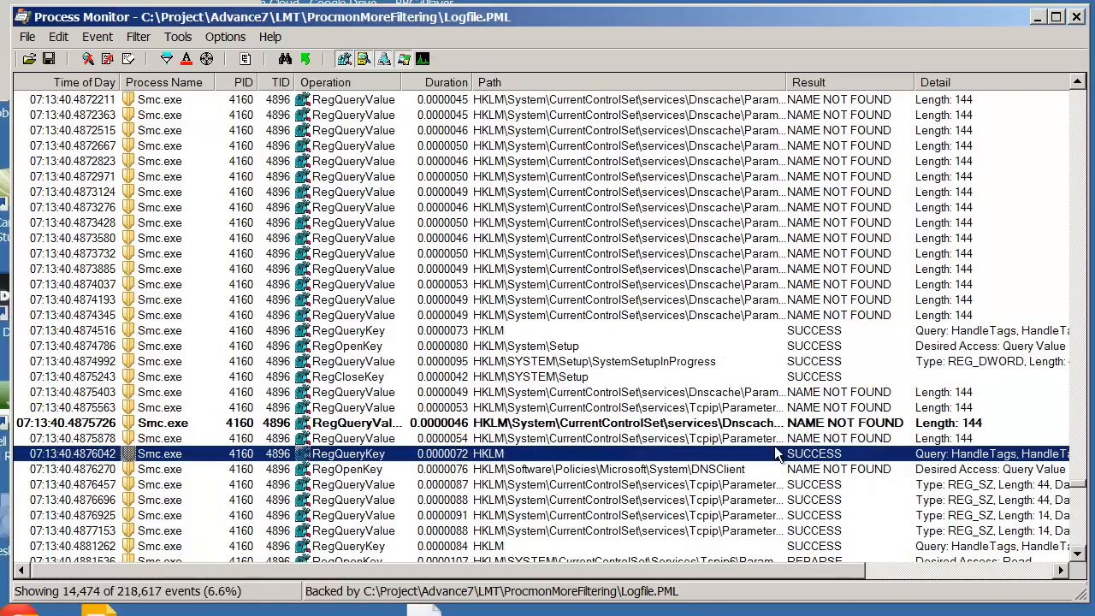
- Return to the first event in the log, find the first bookmark and select the RegCloseKey event shortly below it
{"action": "key", "text": "Home"}
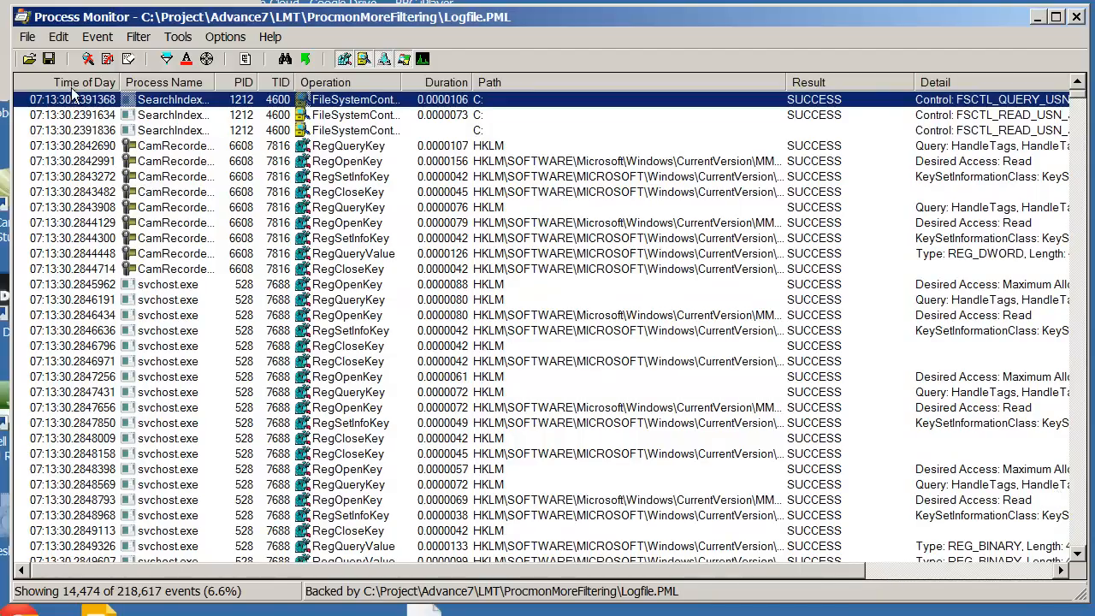
{"action": "left_click", "coordinate": [60, 37]}
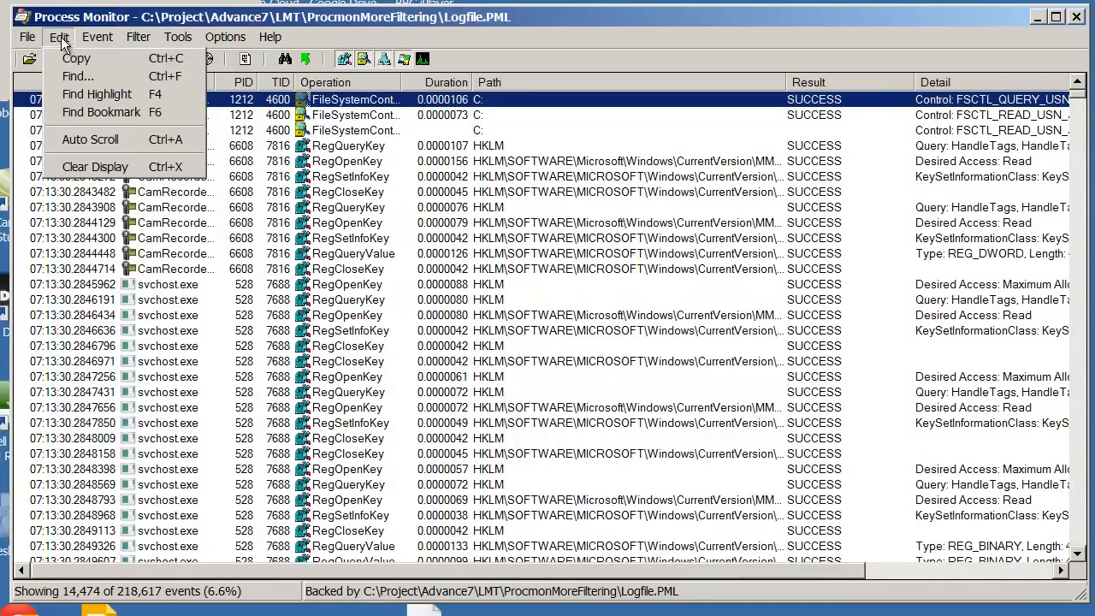
{"action": "left_click", "coordinate": [84, 111]}
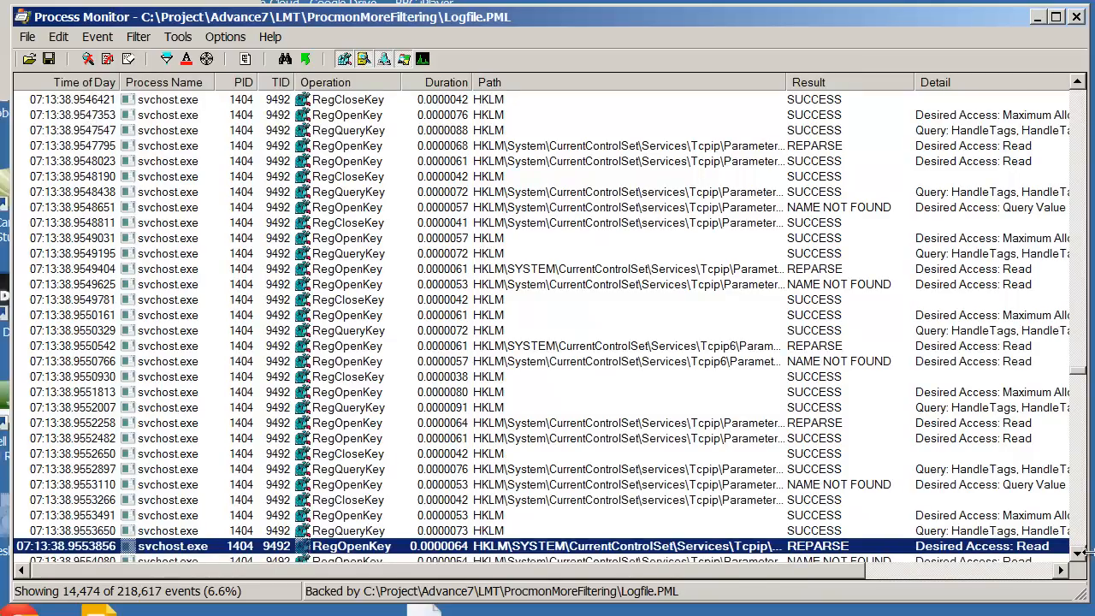
{"action": "scroll", "coordinate": [1085, 553], "scroll_direction": "down", "scroll_amount": 3}
{"action": "left_click", "coordinate": [656, 475]}
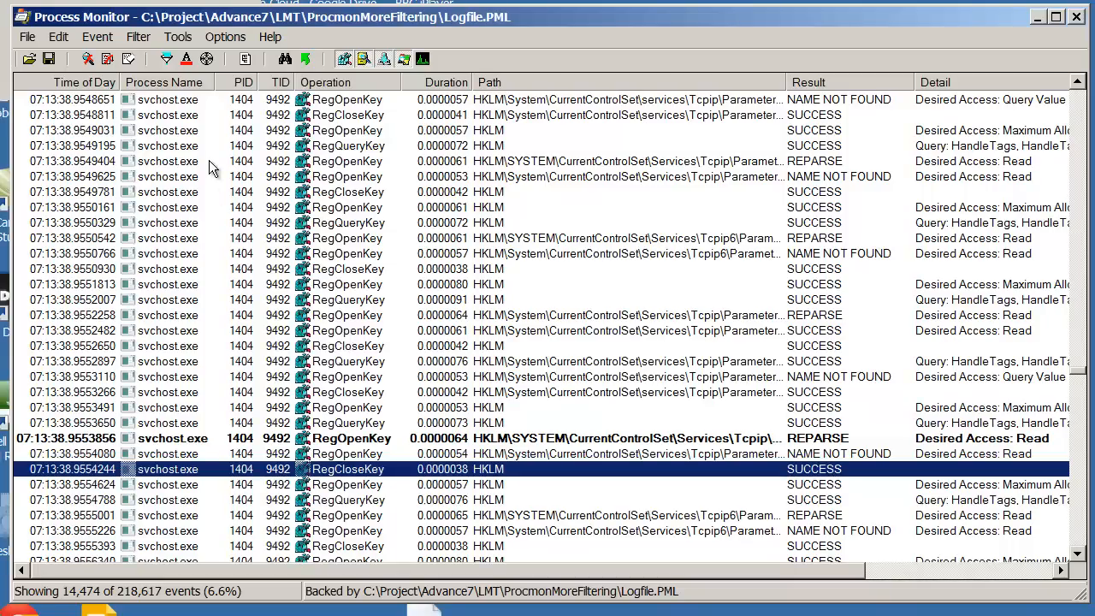
- Find the next bookmarked event from the selected svchost.exe RegCloseKey event
{"action": "key", "text": "ctrl+f"}
{"action": "key", "text": "Escape"}
{"action": "left_click", "coordinate": [58, 37]}
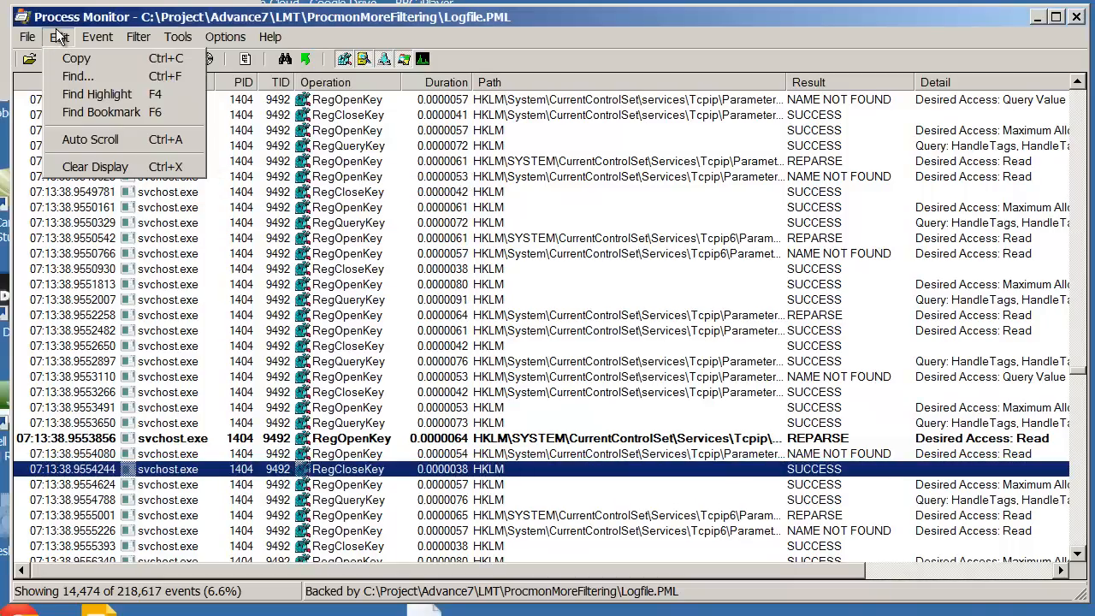
{"action": "left_click", "coordinate": [102, 114]}
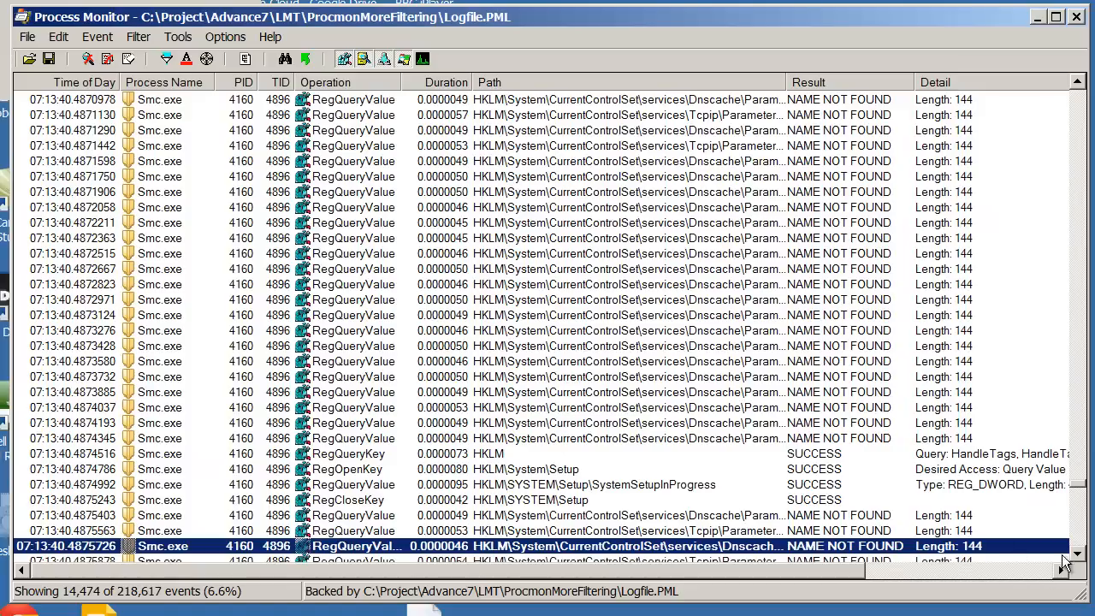
{"action": "left_click", "coordinate": [1077, 554]}
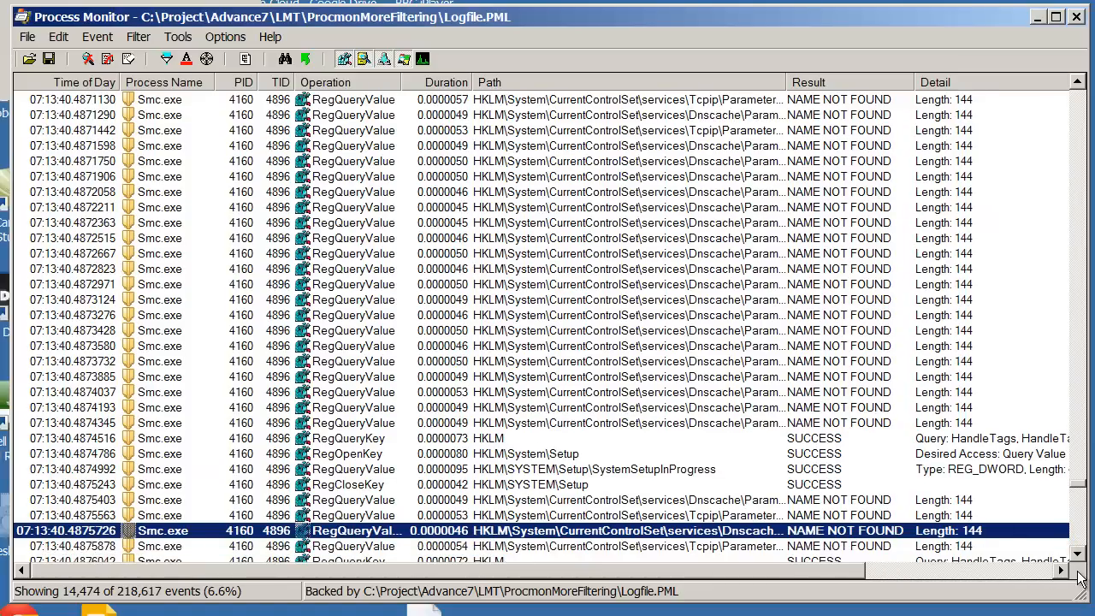